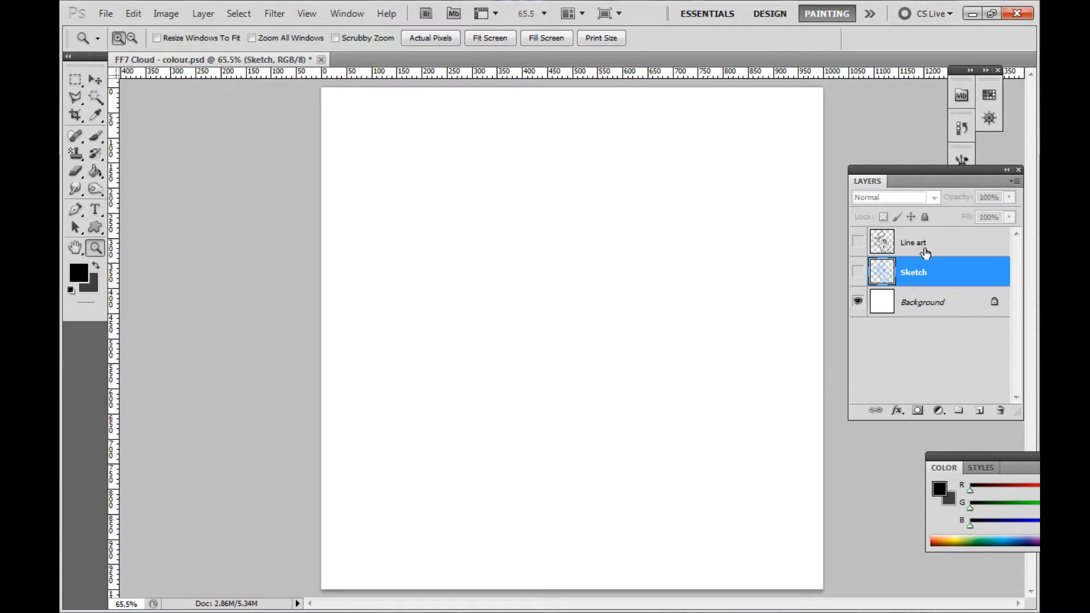
Show the Sketch and Line art layers, and hide the Sketch layer again
{"action": "left_click", "coordinate": [858, 274]}
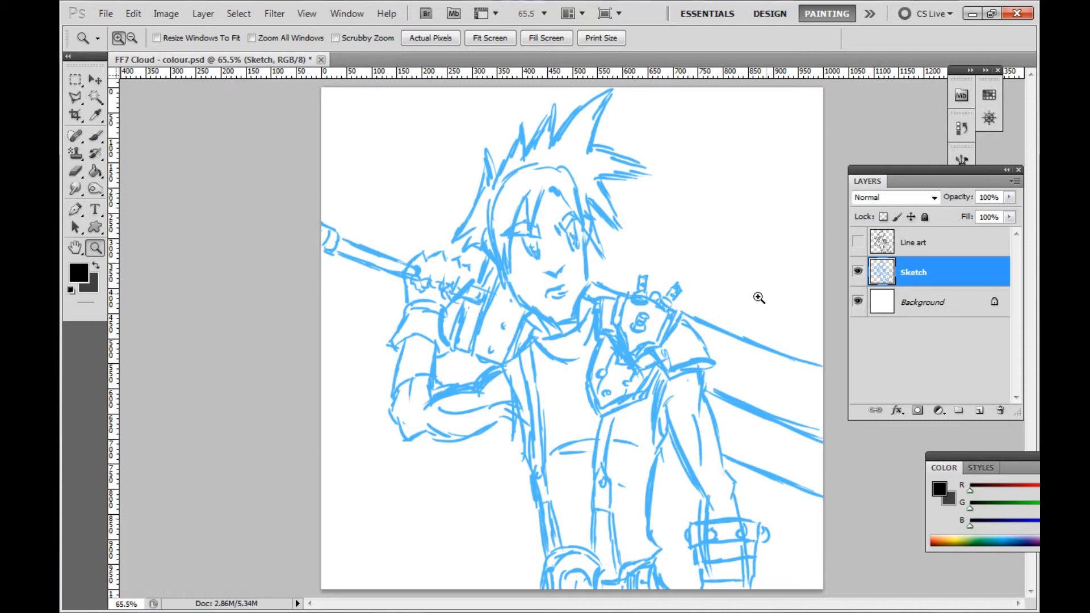
{"action": "left_click", "coordinate": [858, 246]}
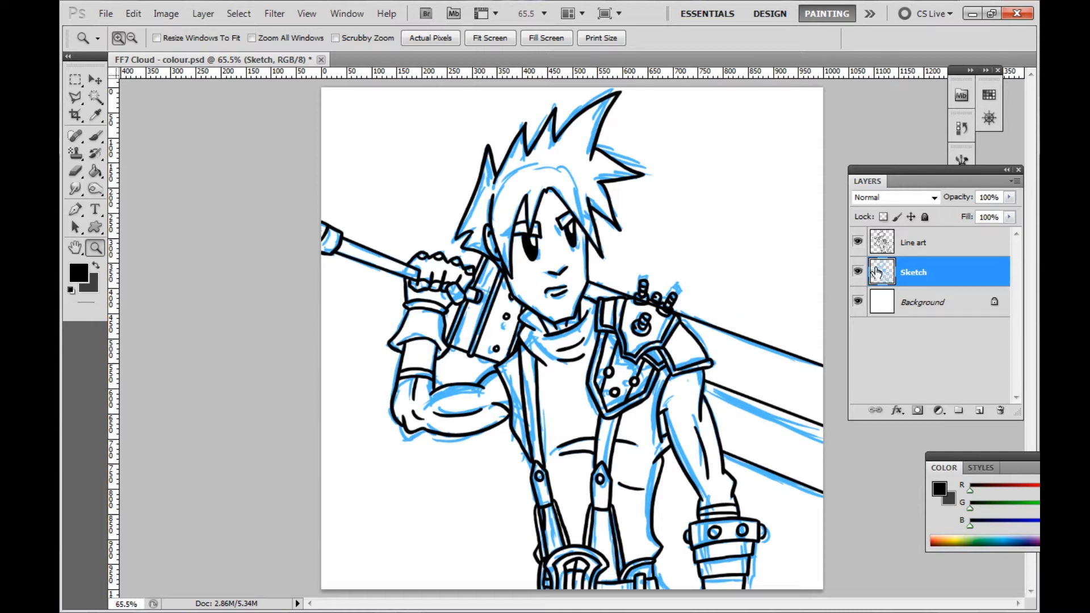
{"action": "left_click", "coordinate": [858, 271]}
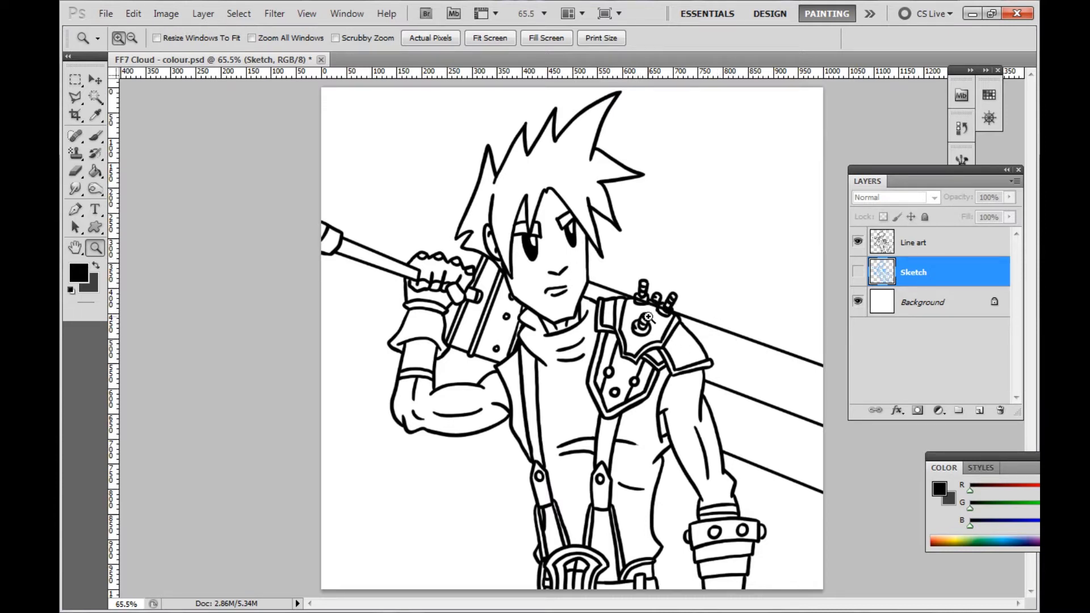
Add a new layer between Sketch and Line art and name it "colour"
{"action": "left_click", "coordinate": [981, 413]}
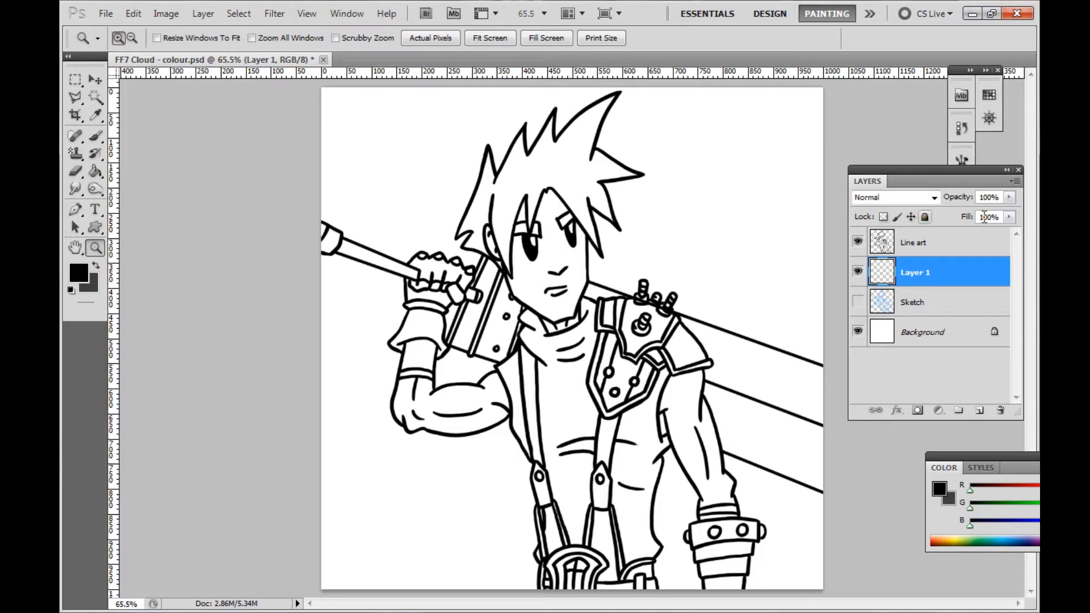
{"action": "double_click", "coordinate": [923, 273]}
{"action": "type", "text": "colour"}
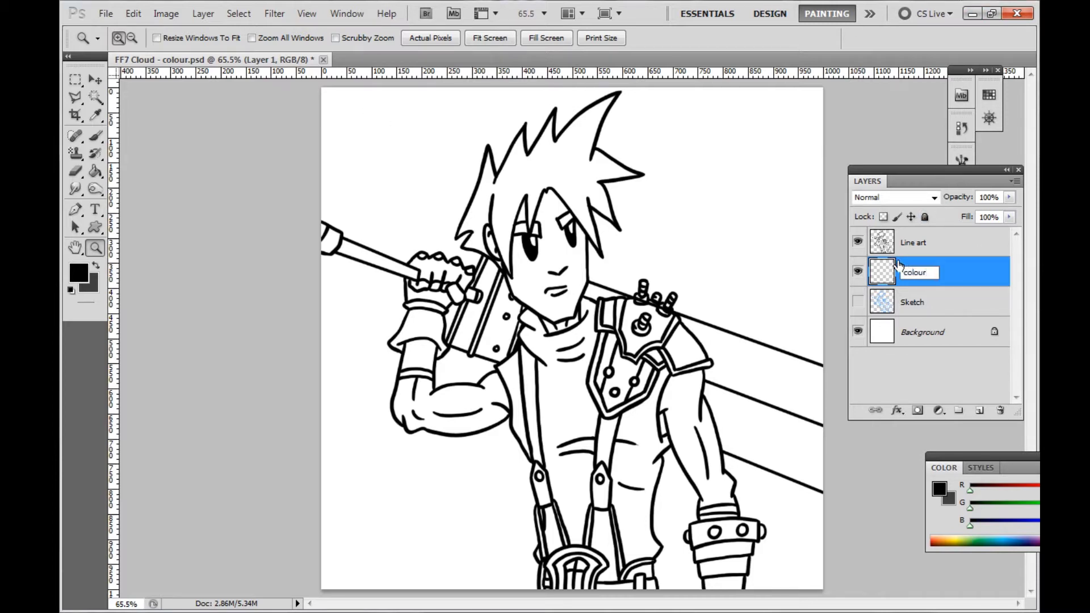
{"action": "key", "text": "Tab"}
{"action": "left_click", "coordinate": [912, 275]}
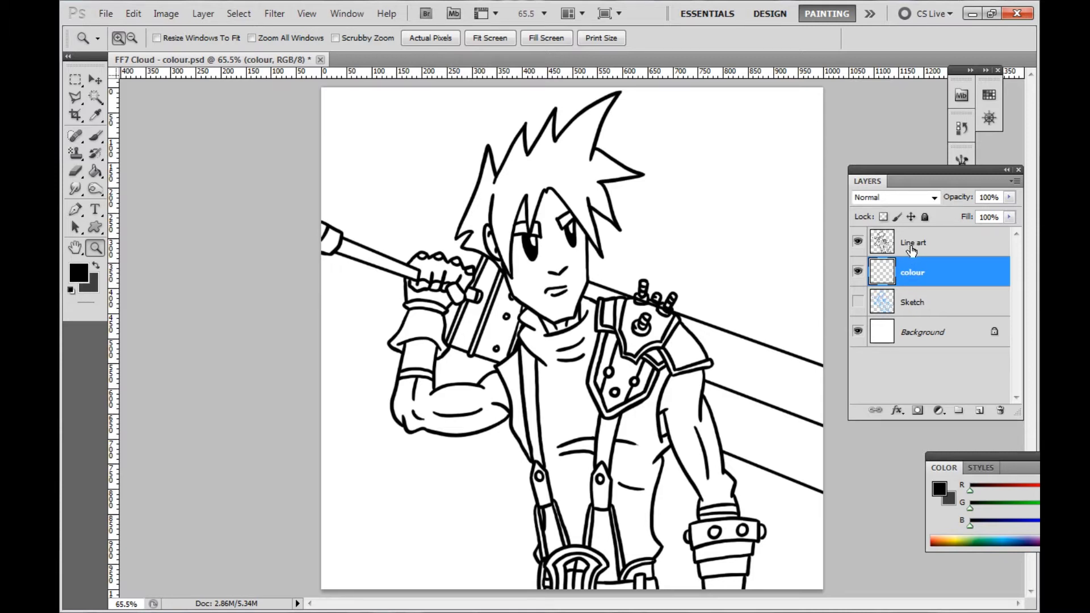
Move the Line art layer beneath the colour layer and set the foreground colour to bright pink ff00c0
{"action": "left_click_drag", "start_coordinate": [910, 250], "coordinate": [912, 291]}
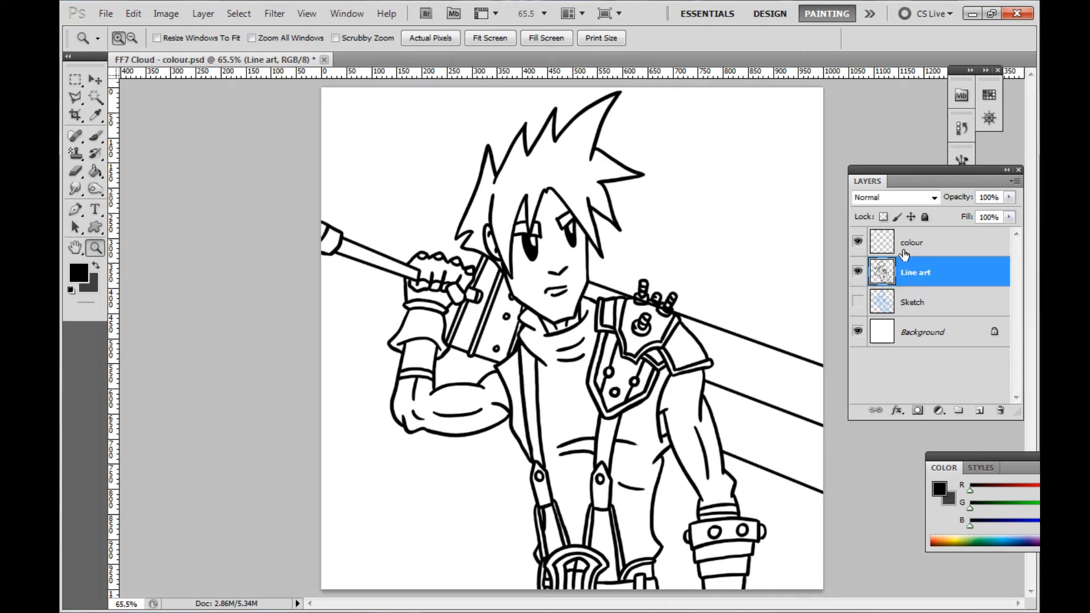
{"action": "left_click", "coordinate": [80, 273]}
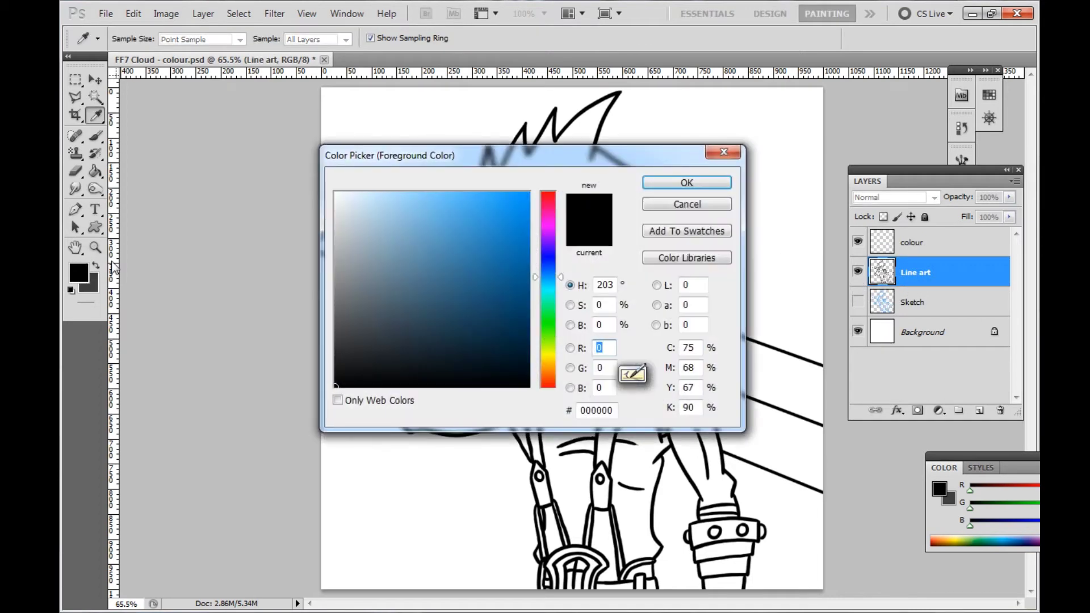
{"action": "left_click", "coordinate": [548, 216]}
{"action": "left_click", "coordinate": [529, 194]}
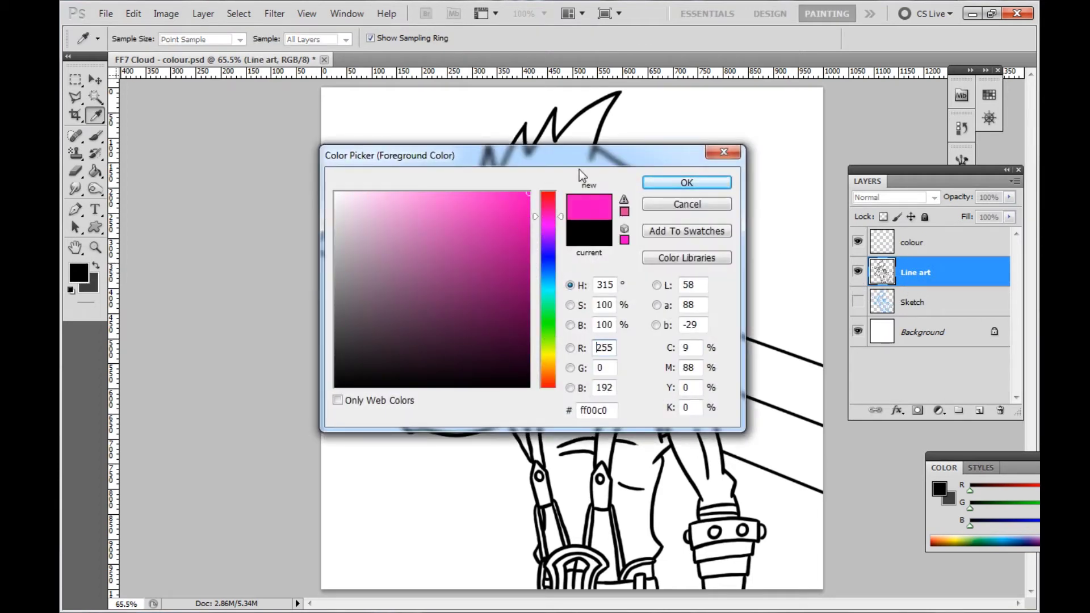
{"action": "left_click", "coordinate": [696, 187]}
Try brushing pink across the face on the Line art layer and moving the colour layer beneath it, and undo both
{"action": "key", "text": "b"}
{"action": "mouse_move", "coordinate": [500, 270]}
{"action": "left_mouse_down"}
{"action": "mouse_move", "coordinate": [491, 299]}
{"action": "mouse_move", "coordinate": [545, 218]}
{"action": "mouse_move", "coordinate": [483, 293]}
{"action": "left_mouse_up"}
{"action": "key", "text": "ctrl+z"}
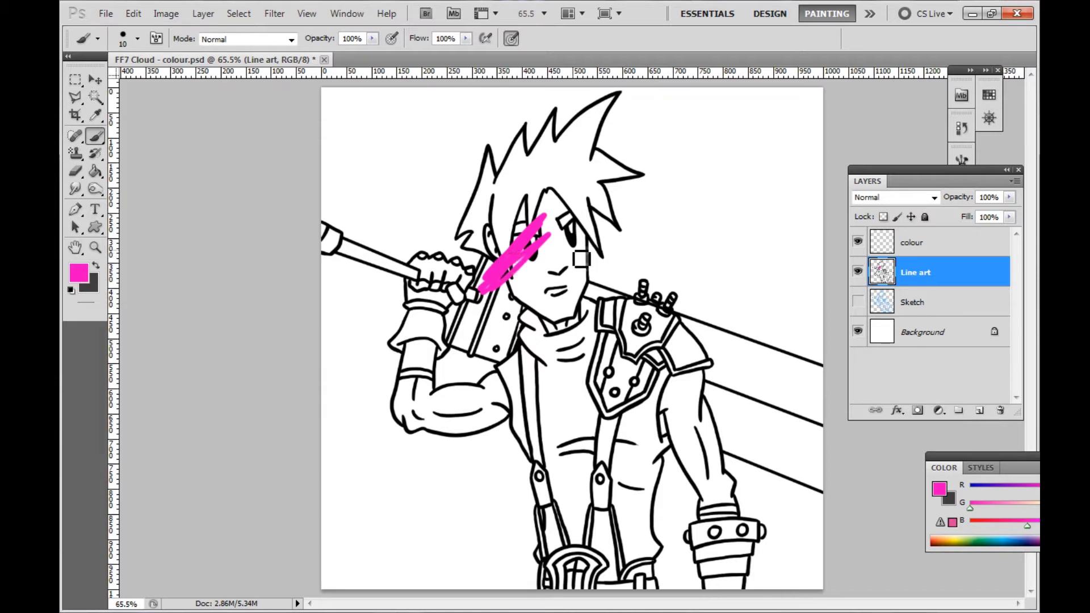
{"action": "left_click", "coordinate": [908, 247]}
{"action": "left_click_drag", "start_coordinate": [913, 248], "coordinate": [907, 270]}
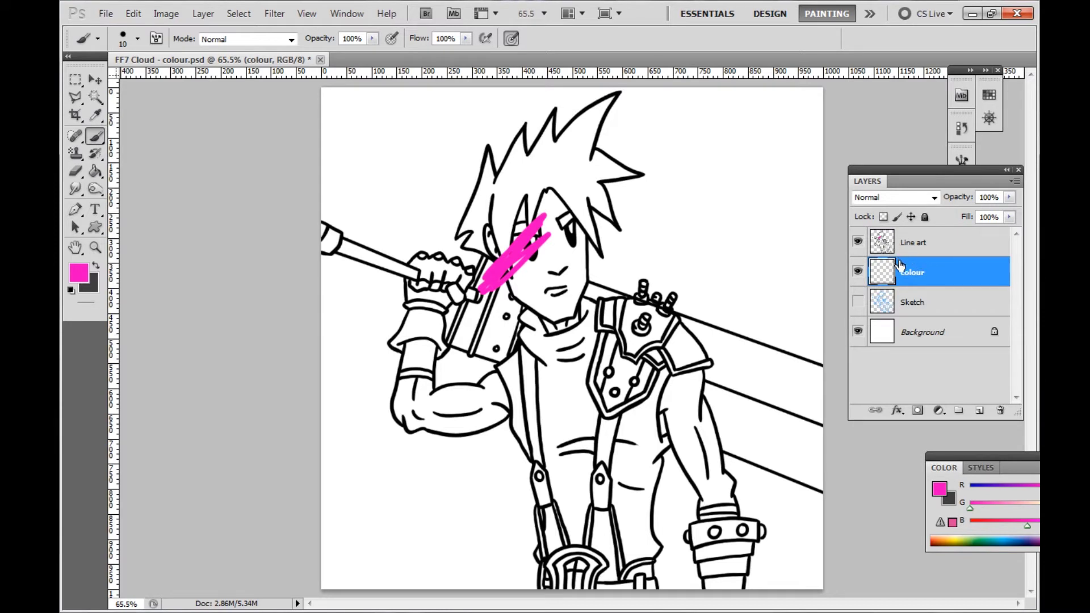
{"action": "key", "text": "ctrl+alt+z"}
{"action": "key", "text": "ctrl+alt+z"}
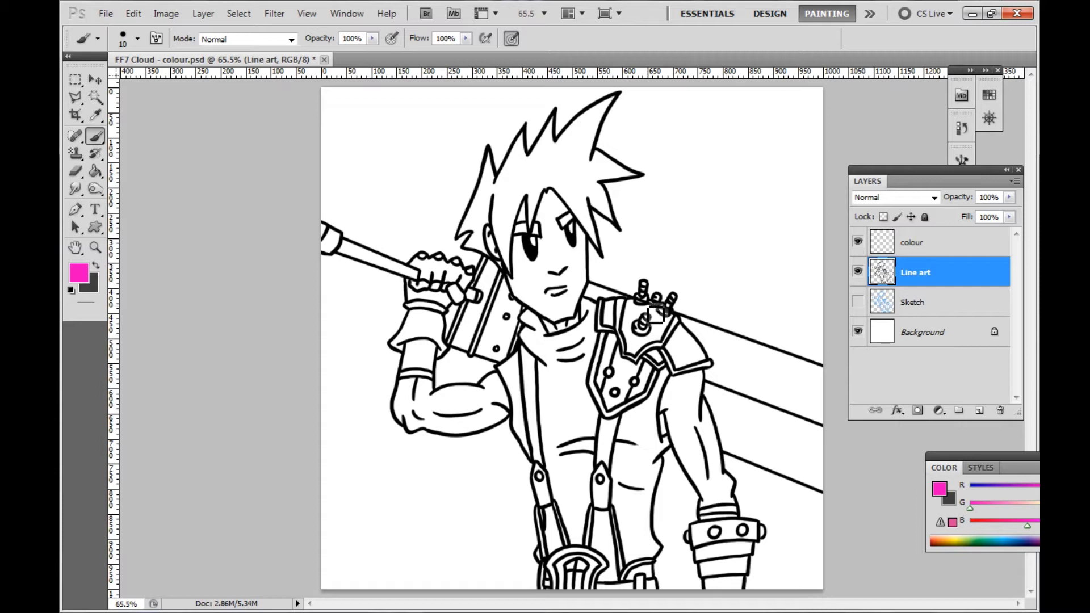
Try a pink brush stroke over the eye on the colour layer above the line art, and undo it
{"action": "left_click", "coordinate": [896, 250]}
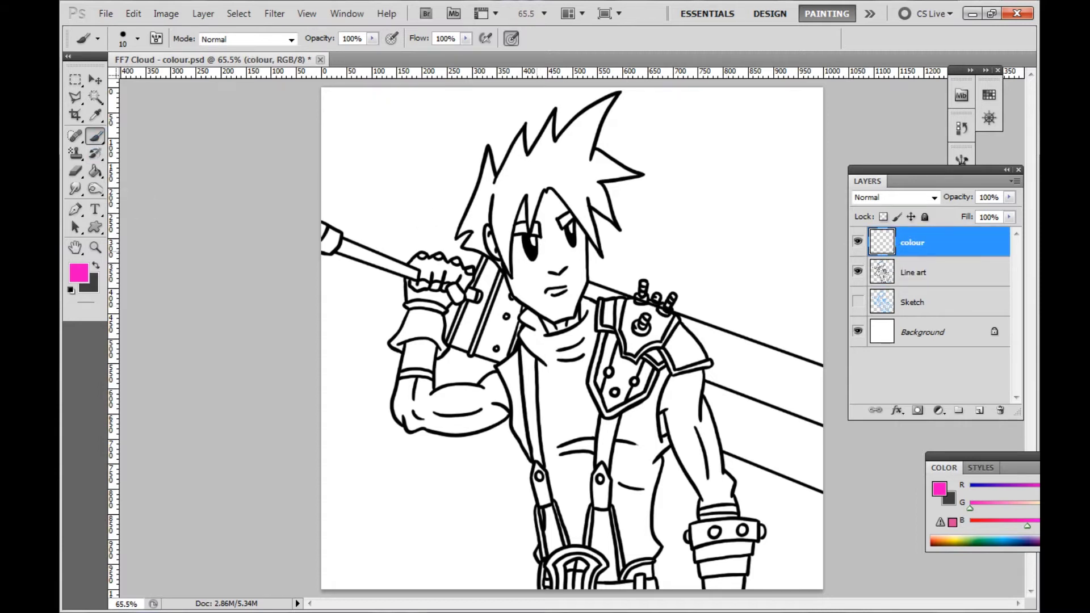
{"action": "mouse_move", "coordinate": [542, 226]}
{"action": "left_mouse_down"}
{"action": "mouse_move", "coordinate": [505, 271]}
{"action": "mouse_move", "coordinate": [537, 217]}
{"action": "left_mouse_up"}
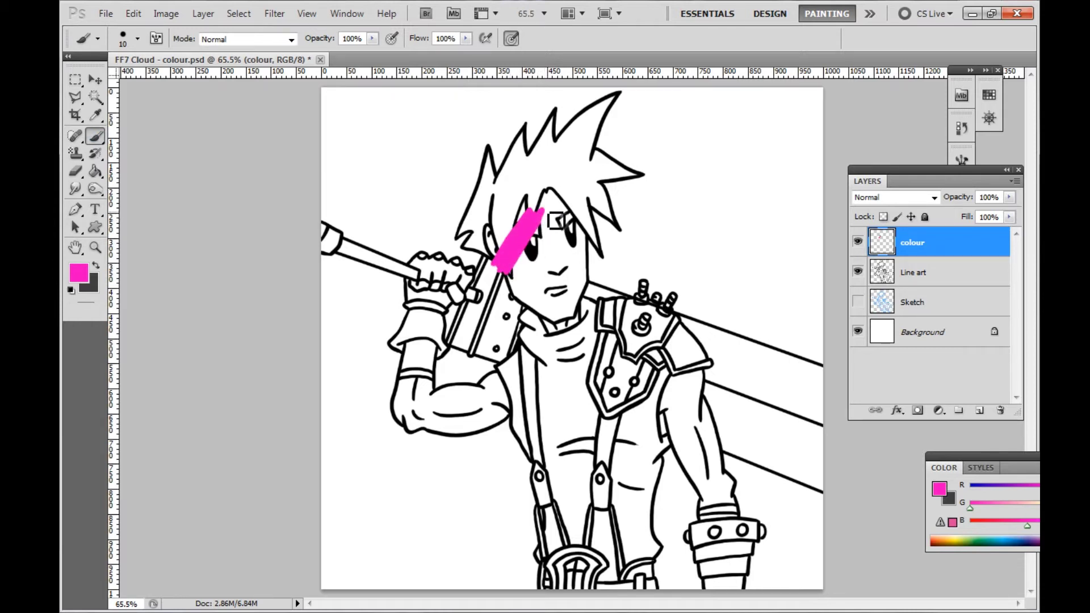
{"action": "key", "text": "ctrl+alt+z"}
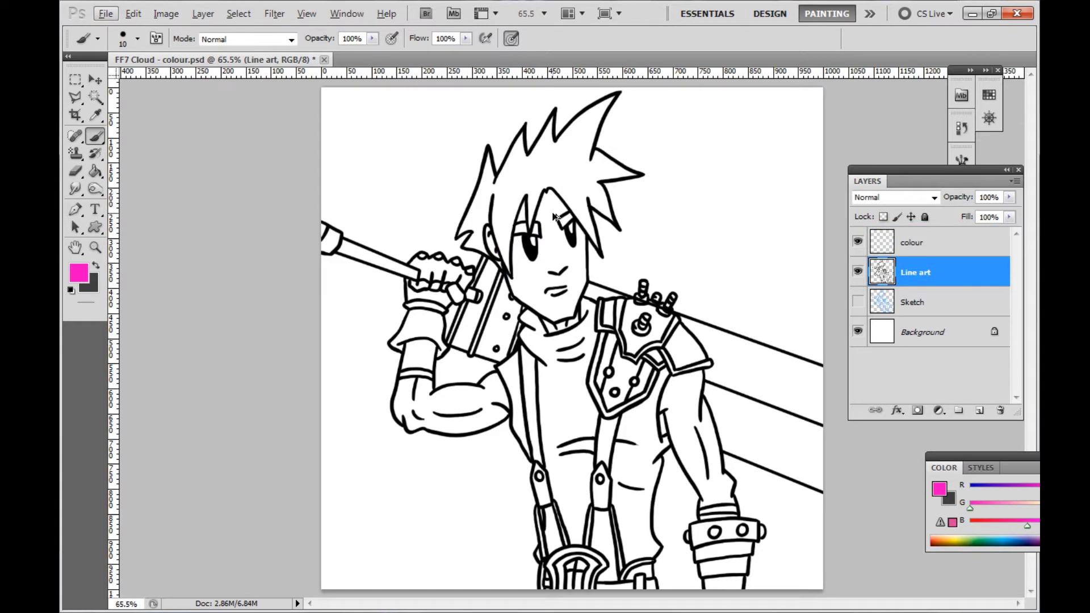
Move the colour layer beneath the Line art layer, try pink brush strokes over the face and undo them
{"action": "left_click", "coordinate": [907, 244]}
{"action": "left_click_drag", "start_coordinate": [907, 243], "coordinate": [914, 281]}
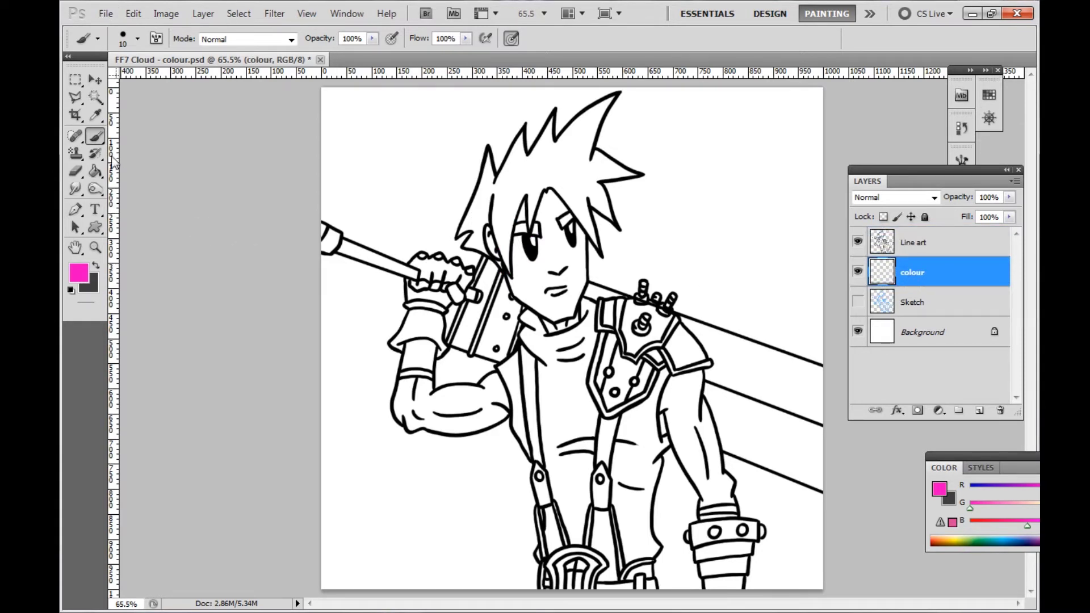
{"action": "mouse_move", "coordinate": [557, 241]}
{"action": "left_mouse_down"}
{"action": "mouse_move", "coordinate": [543, 285]}
{"action": "mouse_move", "coordinate": [546, 245]}
{"action": "mouse_move", "coordinate": [531, 273]}
{"action": "mouse_move", "coordinate": [560, 214]}
{"action": "mouse_move", "coordinate": [505, 294]}
{"action": "mouse_move", "coordinate": [521, 237]}
{"action": "mouse_move", "coordinate": [523, 284]}
{"action": "mouse_move", "coordinate": [556, 244]}
{"action": "mouse_move", "coordinate": [537, 321]}
{"action": "mouse_move", "coordinate": [538, 291]}
{"action": "mouse_move", "coordinate": [545, 314]}
{"action": "left_mouse_up"}
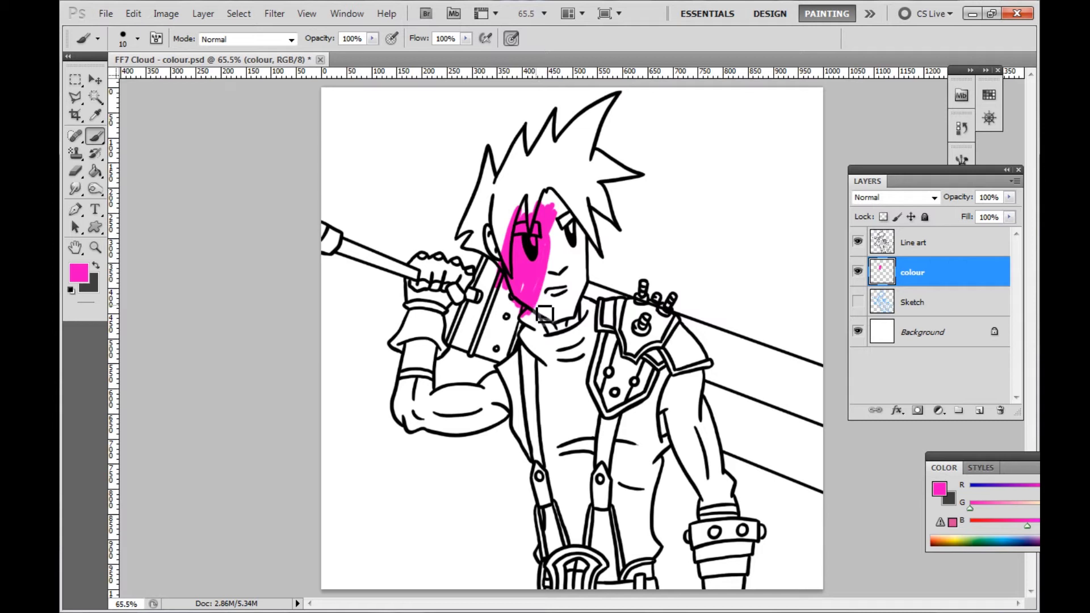
{"action": "key", "text": "ctrl+alt+z"}
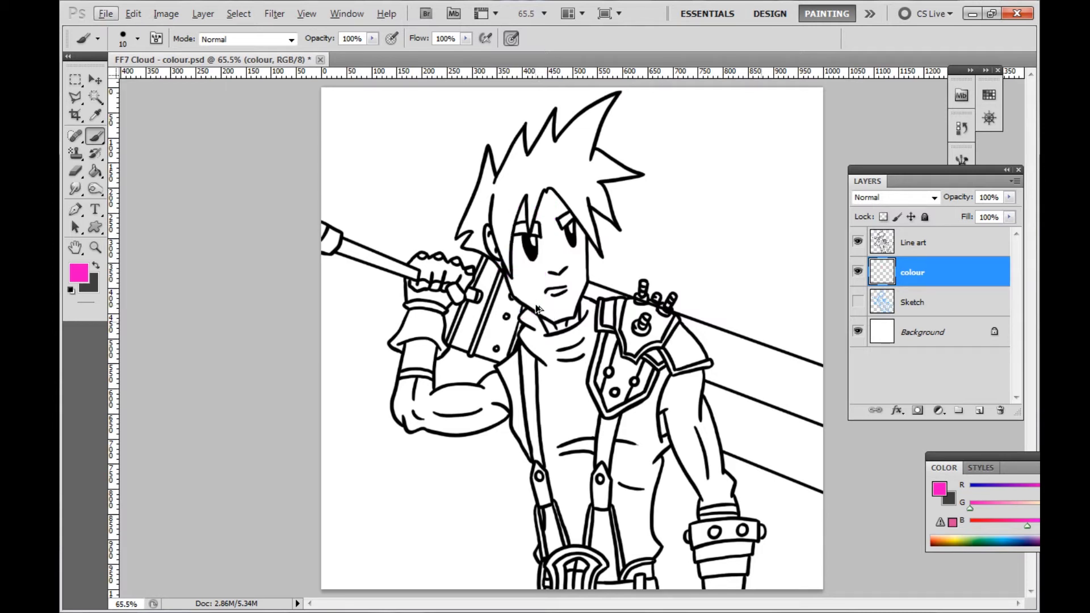
Set the foreground colour to a light yellow for the hair and activate the Brush tool
{"action": "left_click", "coordinate": [95, 248]}
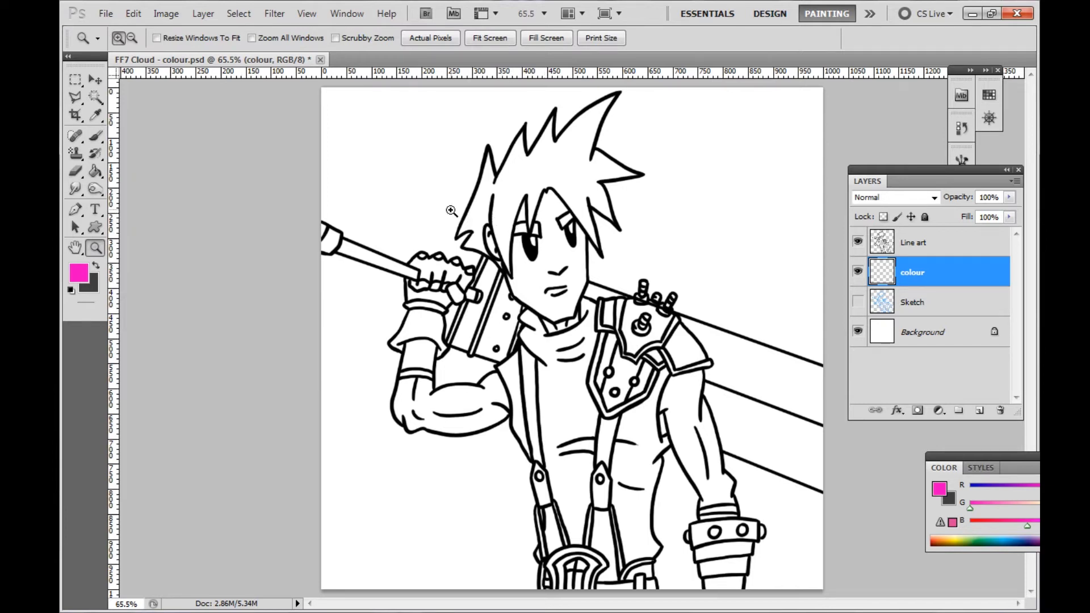
{"action": "left_click", "coordinate": [495, 185]}
{"action": "left_click", "coordinate": [450, 171]}
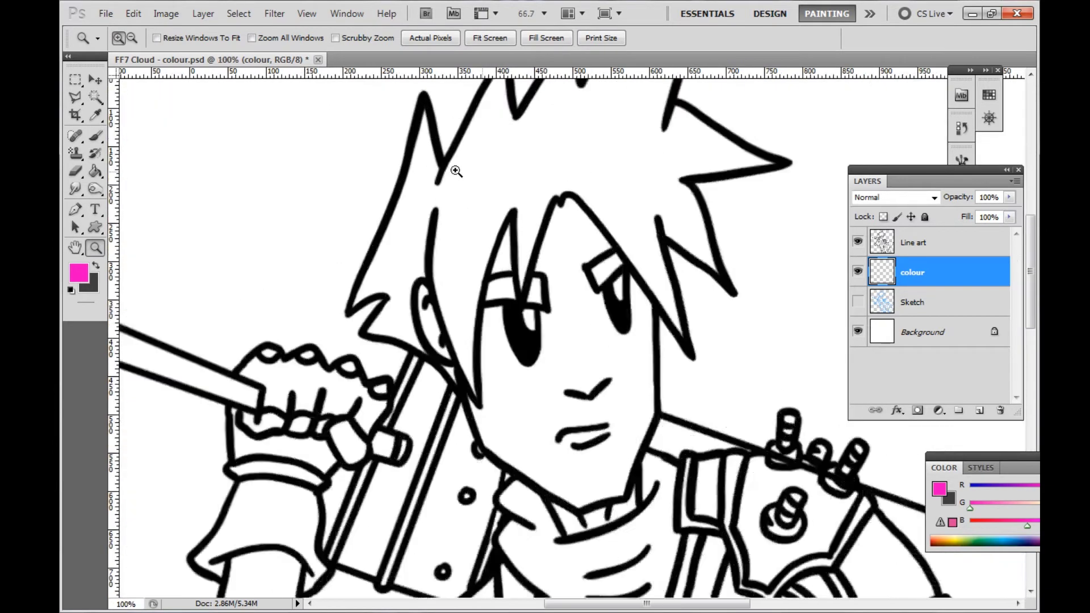
{"action": "left_click", "coordinate": [450, 178]}
{"action": "left_click", "coordinate": [450, 178]}
{"action": "left_click", "coordinate": [79, 273]}
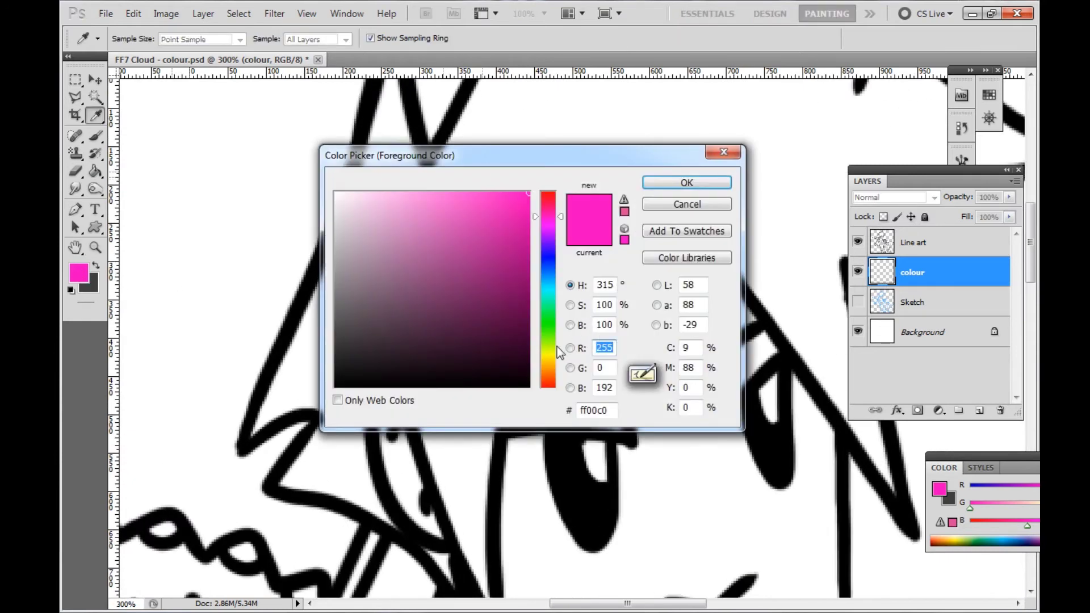
{"action": "left_click", "coordinate": [548, 350]}
{"action": "left_click_drag", "start_coordinate": [492, 214], "coordinate": [460, 192]}
{"action": "left_click", "coordinate": [686, 183]}
{"action": "key", "text": "b"}
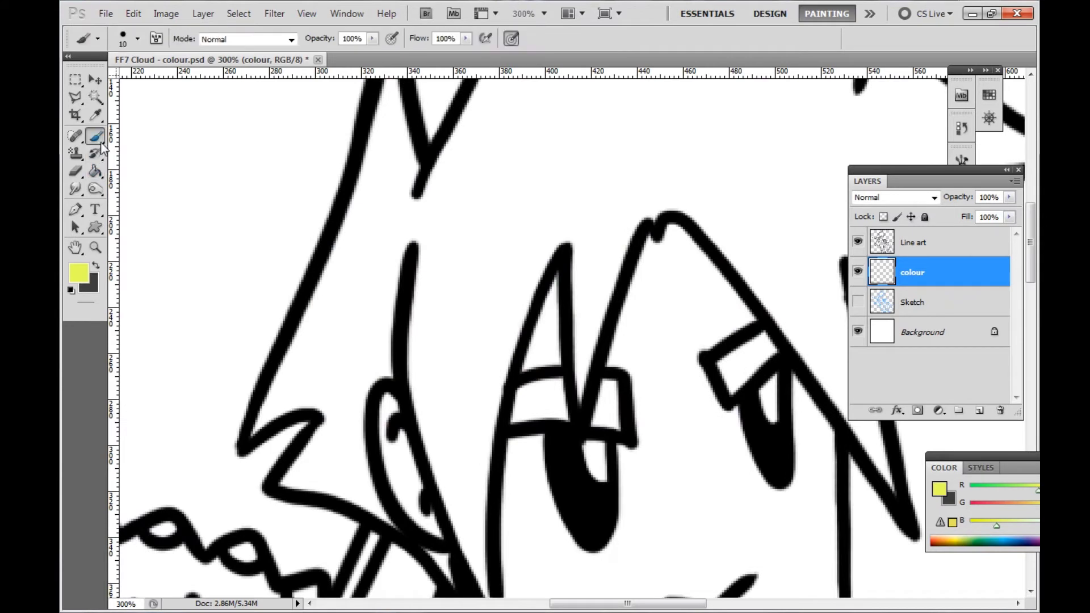
Try painting the hair yellow with a 10 px brush and a 129 px brush, and undo the strokes
{"action": "mouse_move", "coordinate": [406, 159]}
{"action": "left_mouse_down"}
{"action": "mouse_move", "coordinate": [399, 256]}
{"action": "mouse_move", "coordinate": [345, 346]}
{"action": "mouse_move", "coordinate": [350, 328]}
{"action": "mouse_move", "coordinate": [255, 426]}
{"action": "mouse_move", "coordinate": [304, 397]}
{"action": "mouse_move", "coordinate": [319, 403]}
{"action": "mouse_move", "coordinate": [364, 365]}
{"action": "mouse_move", "coordinate": [364, 377]}
{"action": "mouse_move", "coordinate": [388, 366]}
{"action": "mouse_move", "coordinate": [377, 353]}
{"action": "mouse_move", "coordinate": [413, 290]}
{"action": "mouse_move", "coordinate": [410, 350]}
{"action": "mouse_move", "coordinate": [461, 449]}
{"action": "left_mouse_up"}
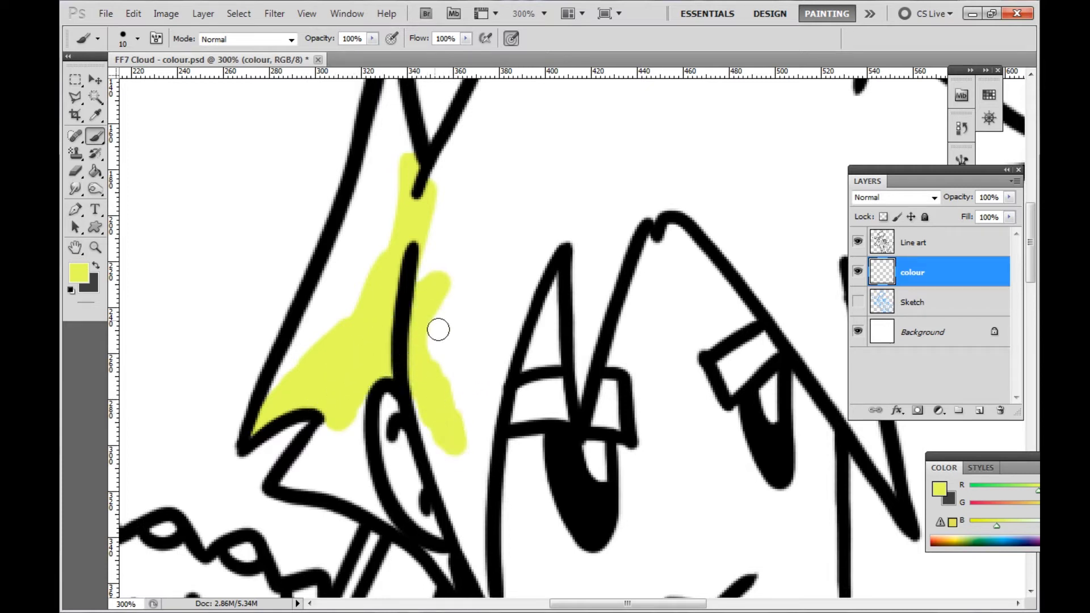
{"action": "left_click", "coordinate": [138, 39]}
{"action": "left_click_drag", "start_coordinate": [91, 80], "coordinate": [173, 88]}
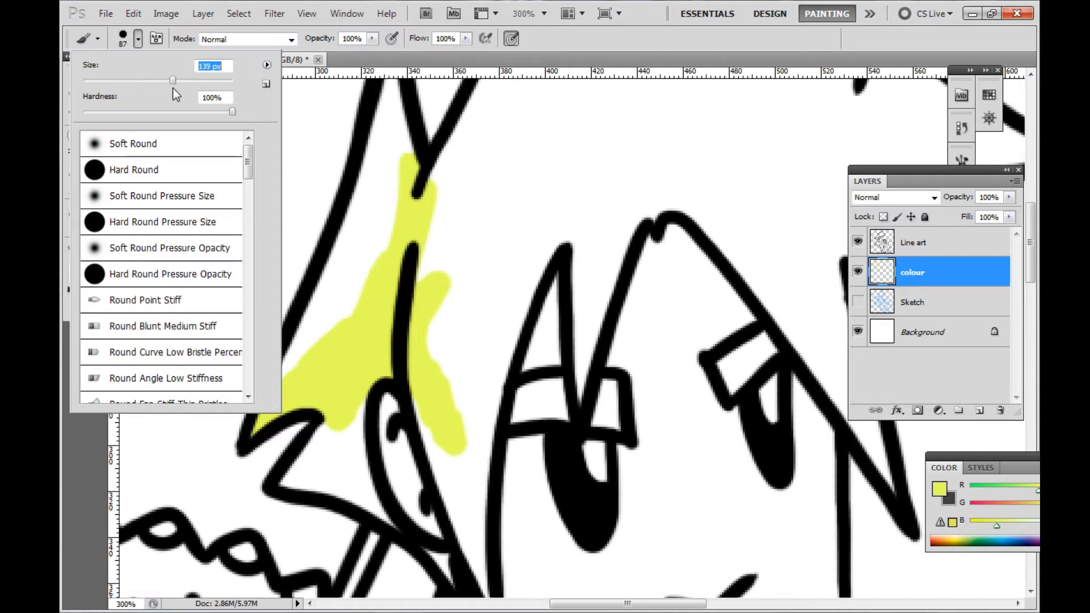
{"action": "mouse_move", "coordinate": [517, 190]}
{"action": "left_mouse_down"}
{"action": "mouse_move", "coordinate": [658, 131]}
{"action": "mouse_move", "coordinate": [483, 239]}
{"action": "mouse_move", "coordinate": [488, 296]}
{"action": "left_mouse_up"}
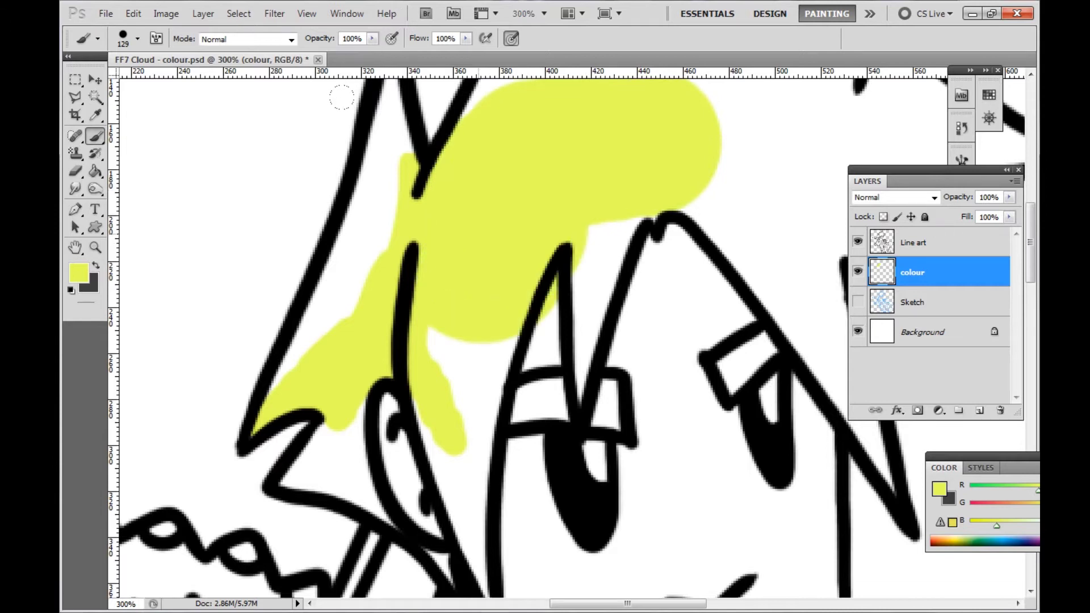
{"action": "key", "text": "ctrl+alt+z"}
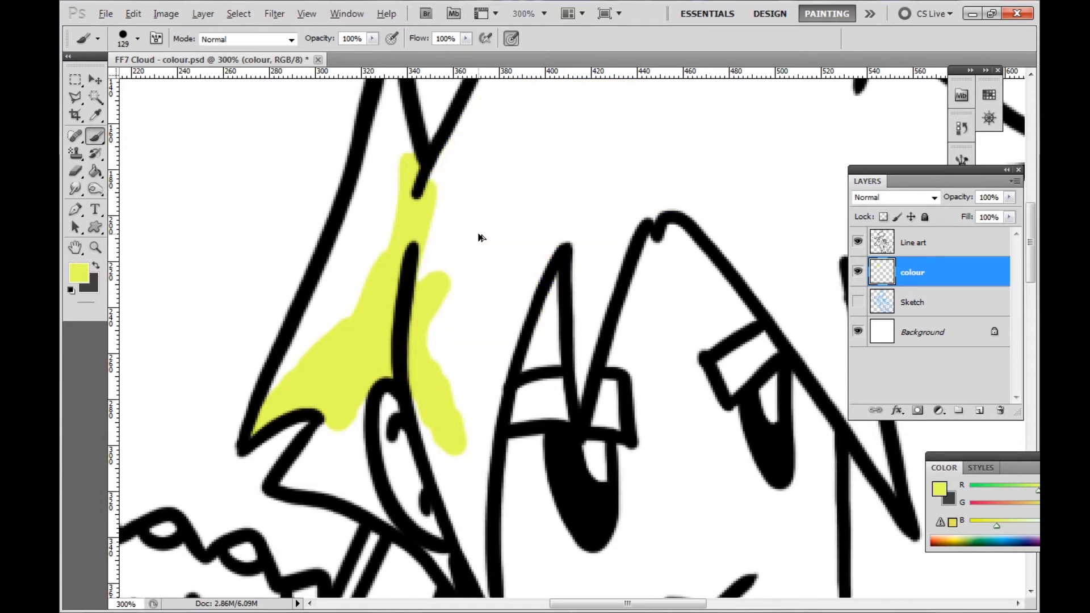
{"action": "key", "text": "ctrl+alt+z"}
Fill the hair yellow on the colour layer using the Paint Bucket with All Layers enabled, undoing the first fill of the whole canvas
{"action": "left_click", "coordinate": [96, 248]}
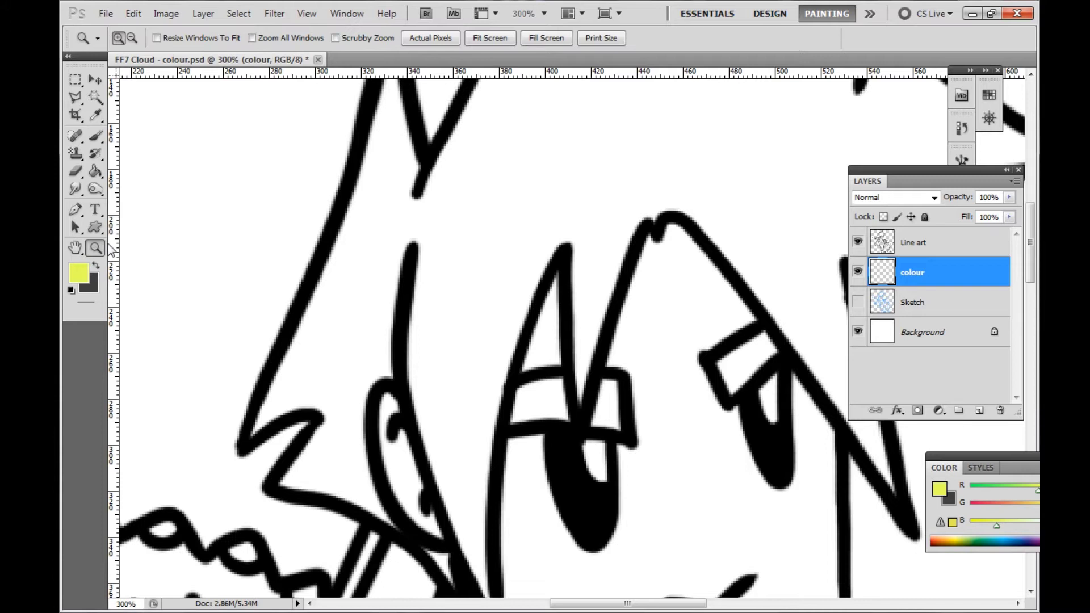
{"action": "right_click", "coordinate": [449, 223]}
{"action": "key", "text": "Escape"}
{"action": "right_click", "coordinate": [505, 225]}
{"action": "left_click", "coordinate": [528, 234]}
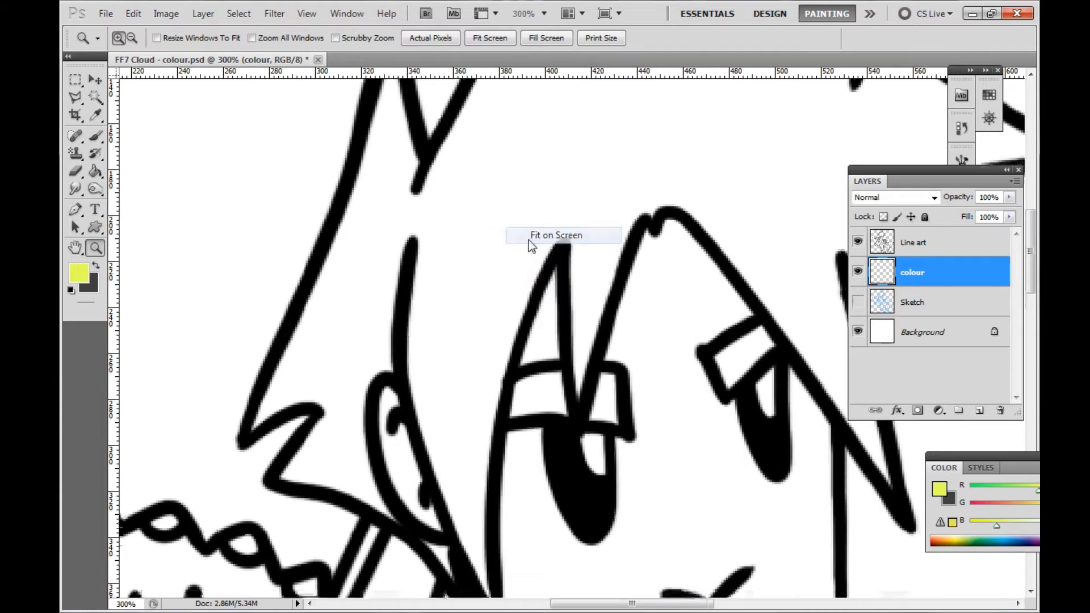
{"action": "left_click", "coordinate": [95, 170]}
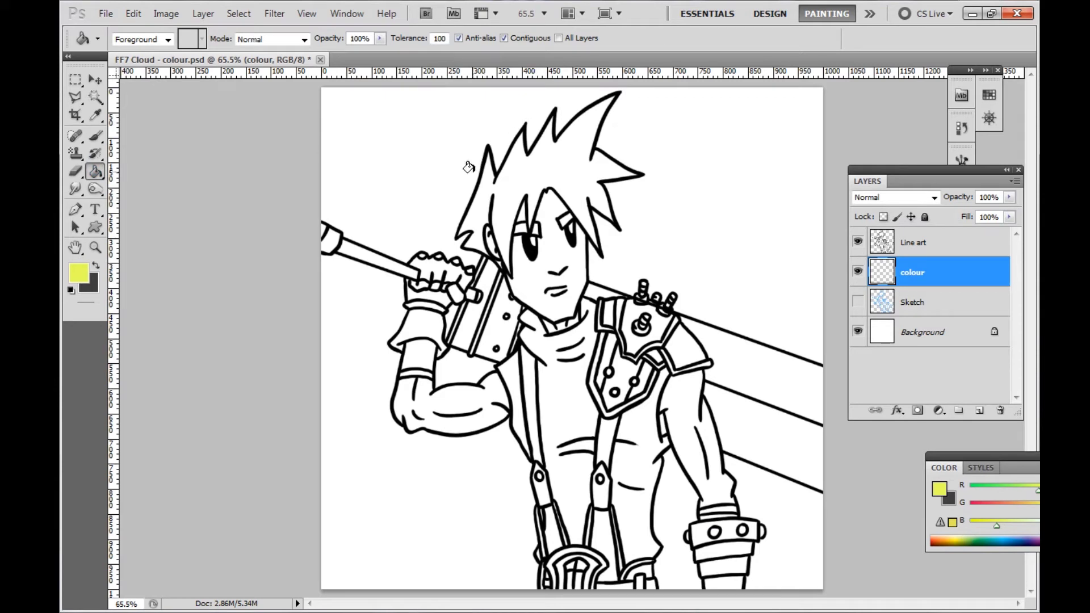
{"action": "left_click", "coordinate": [559, 38]}
{"action": "left_click", "coordinate": [514, 179]}
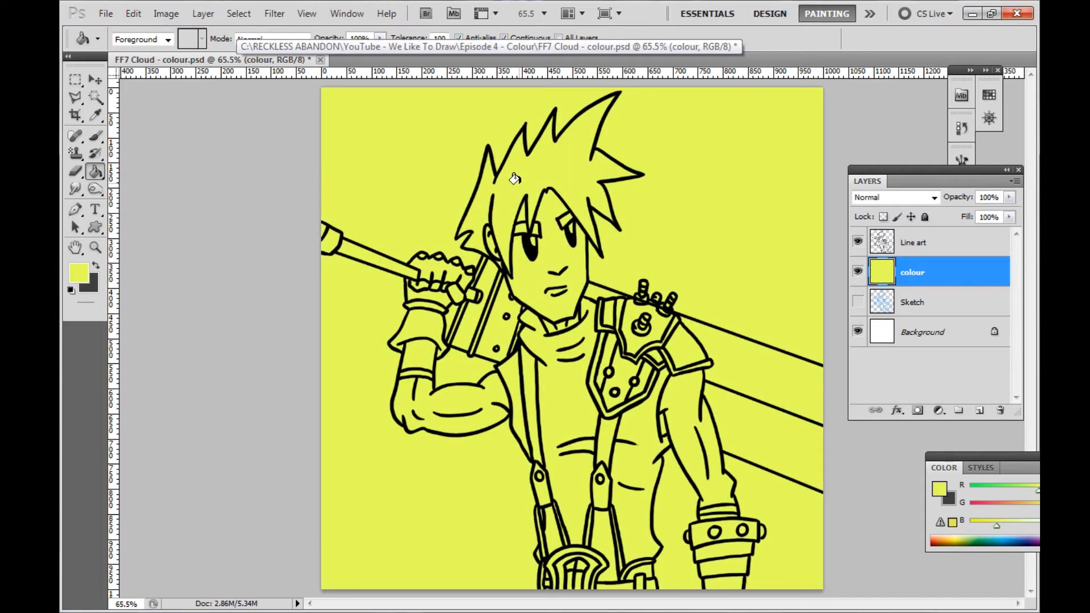
{"action": "key", "text": "ctrl+z"}
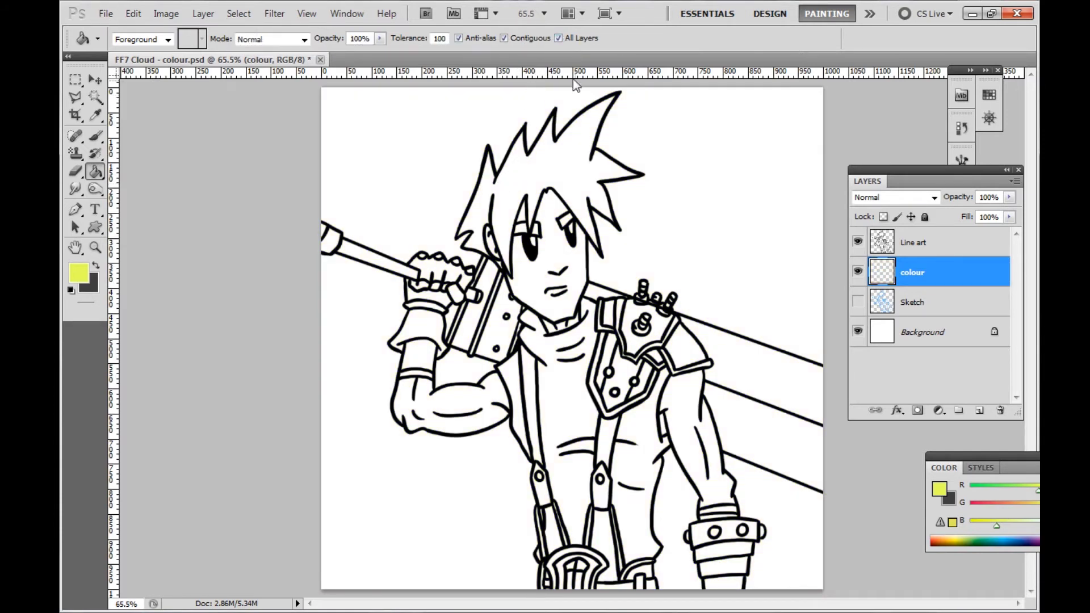
{"action": "left_click", "coordinate": [568, 171]}
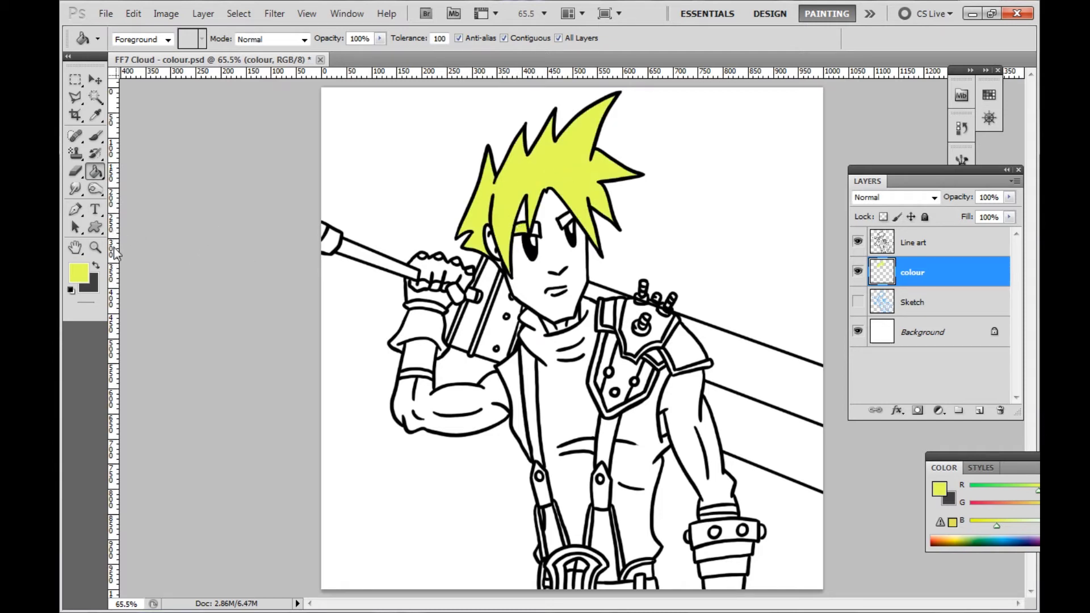
Fill the remaining white part of the eyebrow crossed by the hair strand with the same yellow
{"action": "left_click", "coordinate": [96, 248]}
{"action": "left_click", "coordinate": [563, 218]}
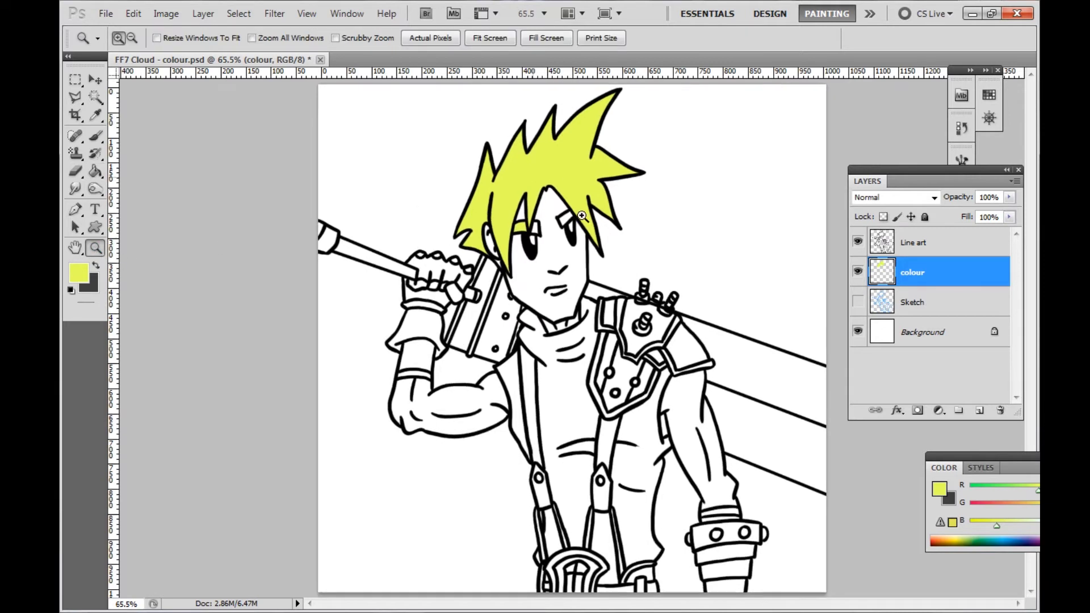
{"action": "left_click", "coordinate": [561, 216]}
{"action": "left_click", "coordinate": [559, 216]}
{"action": "left_click", "coordinate": [556, 215]}
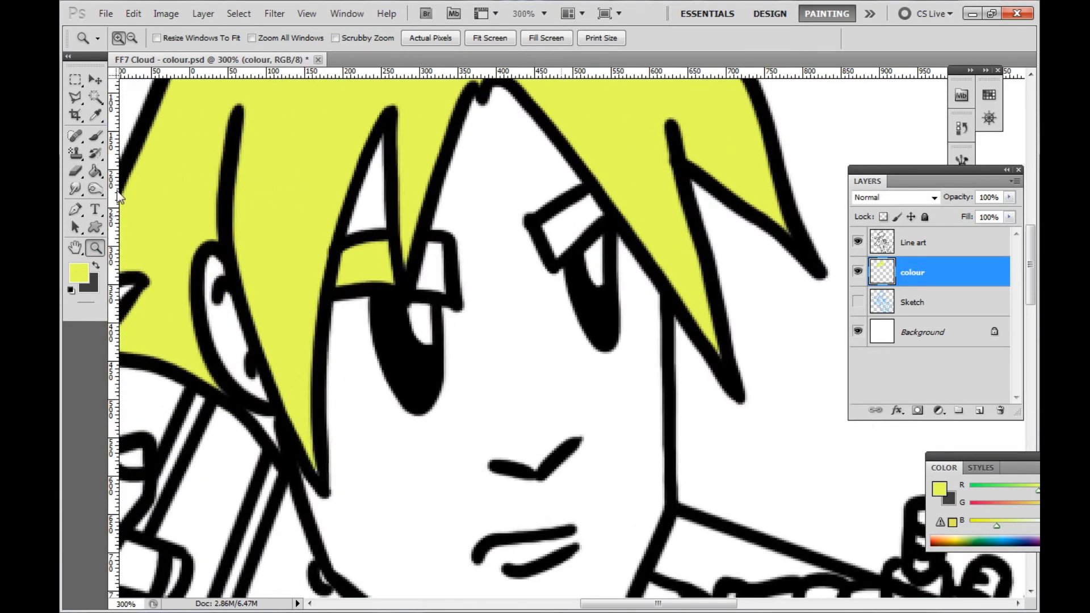
{"action": "key", "text": "g"}
{"action": "left_click", "coordinate": [432, 258]}
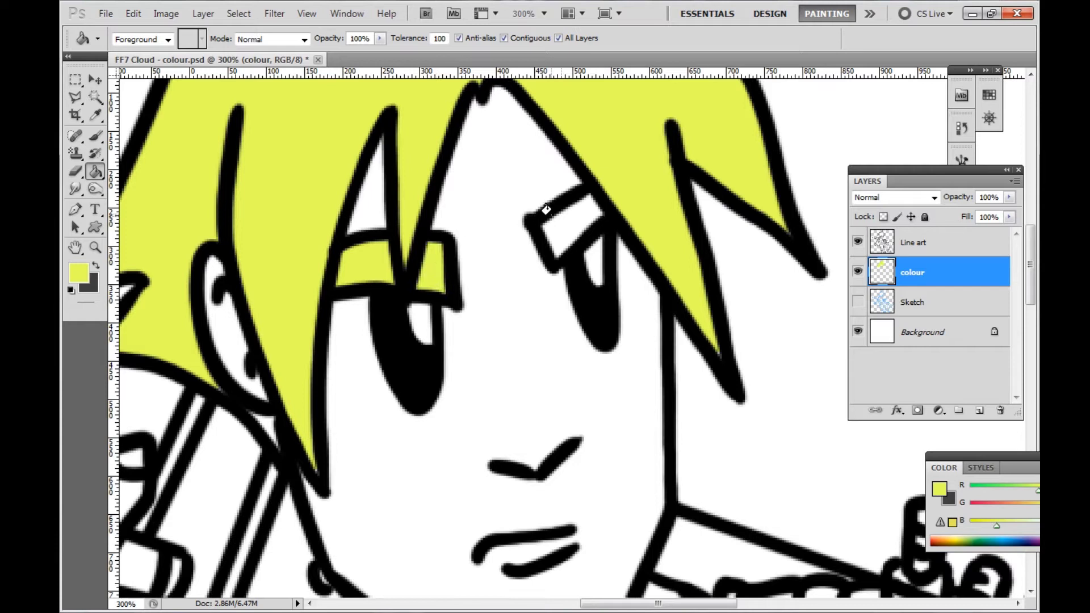
Fill the eyebrow on the other side of the face with the same yellow
{"action": "left_click", "coordinate": [552, 215]}
{"action": "left_click", "coordinate": [101, 252]}
{"action": "double_click", "coordinate": [101, 251]}
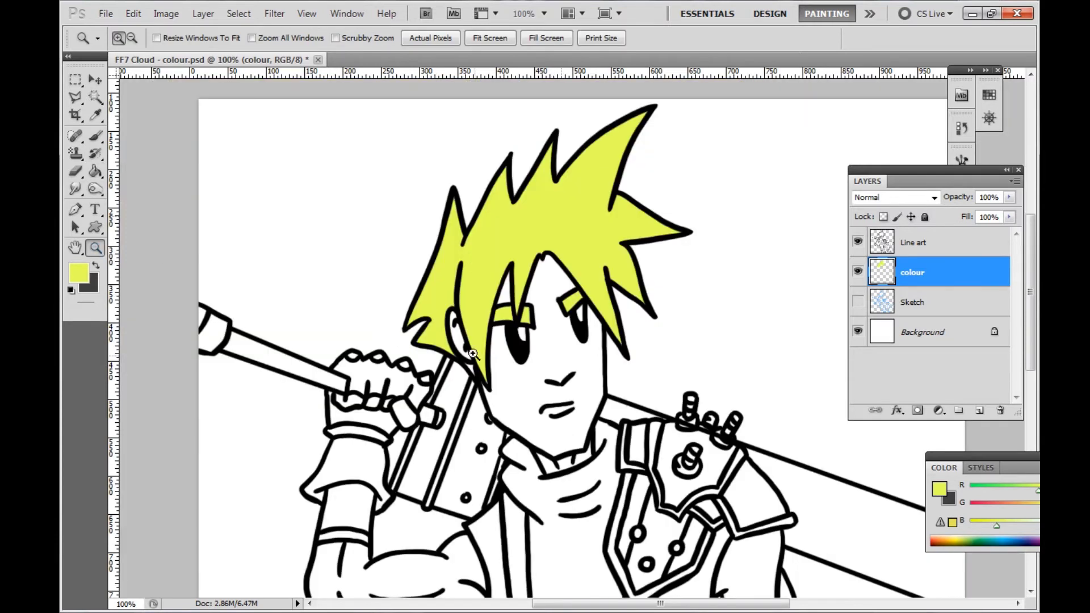
Set the foreground colour to a light peach skin tone
{"action": "scroll", "coordinate": [474, 355], "scroll_direction": "down", "scroll_amount": 3}
{"action": "scroll", "coordinate": [510, 228], "scroll_direction": "down", "scroll_amount": 2}
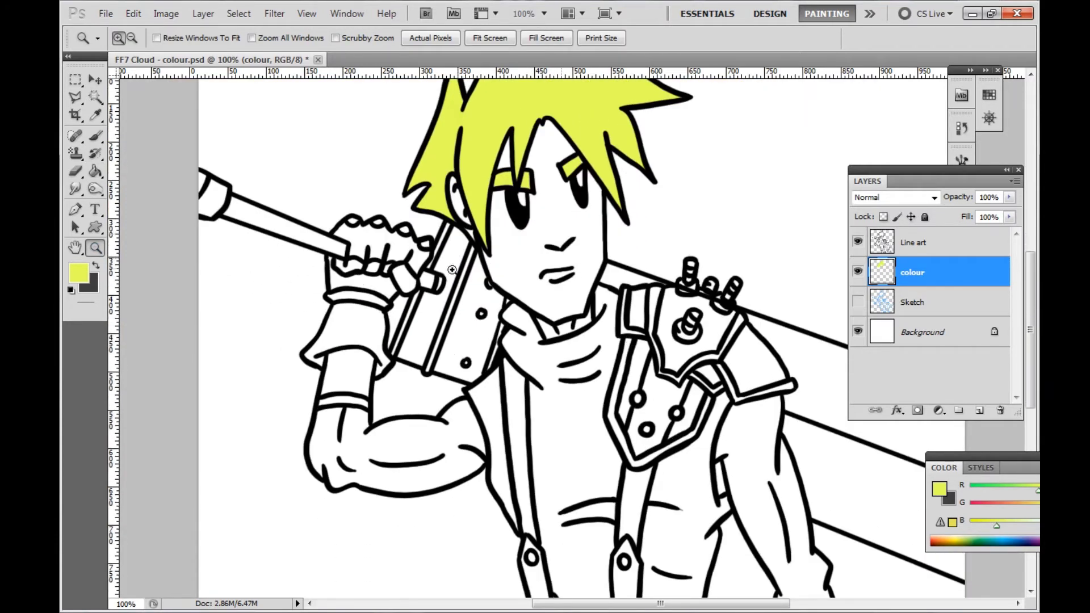
{"action": "left_click", "coordinate": [80, 272]}
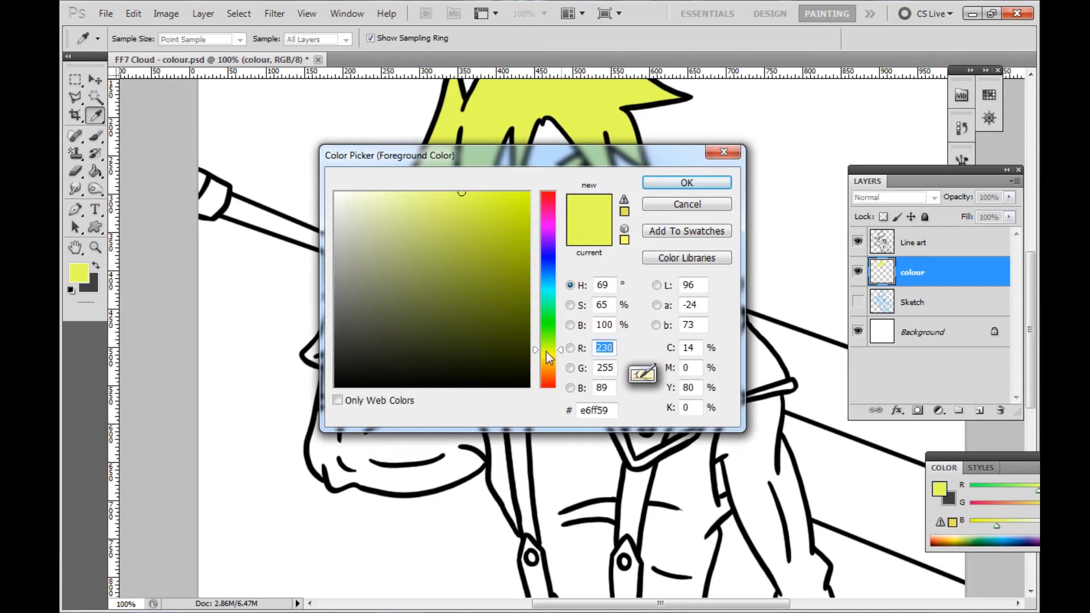
{"action": "left_click_drag", "start_coordinate": [548, 357], "coordinate": [548, 367]}
{"action": "left_click_drag", "start_coordinate": [404, 221], "coordinate": [392, 205]}
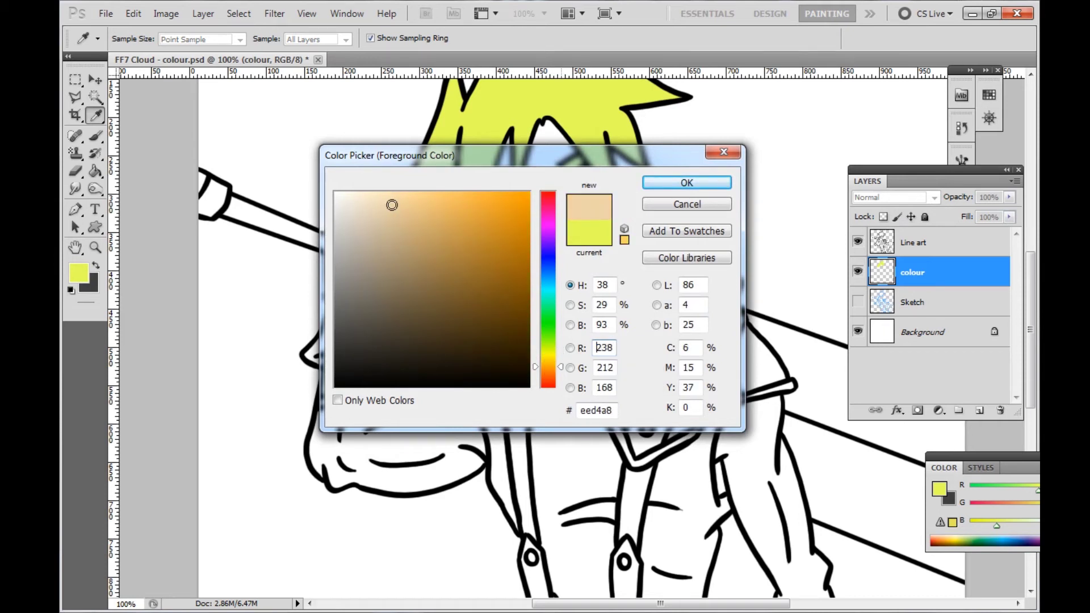
{"action": "left_click", "coordinate": [382, 201]}
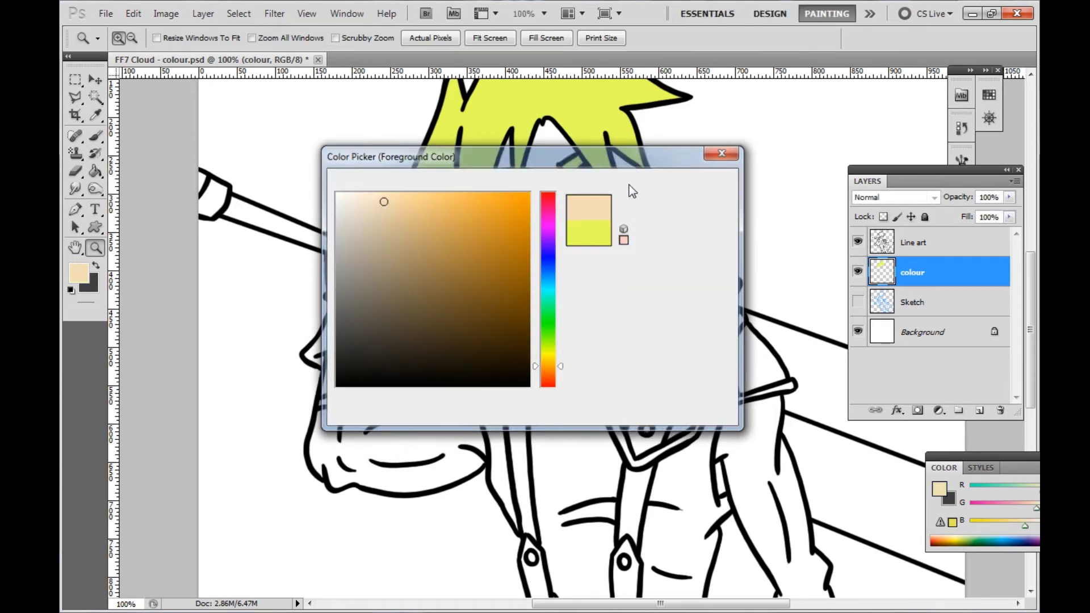
{"action": "left_click", "coordinate": [670, 183]}
Fill the raised arm, face, ear and neck with the skin tone using the Paint Bucket
{"action": "left_click", "coordinate": [95, 171]}
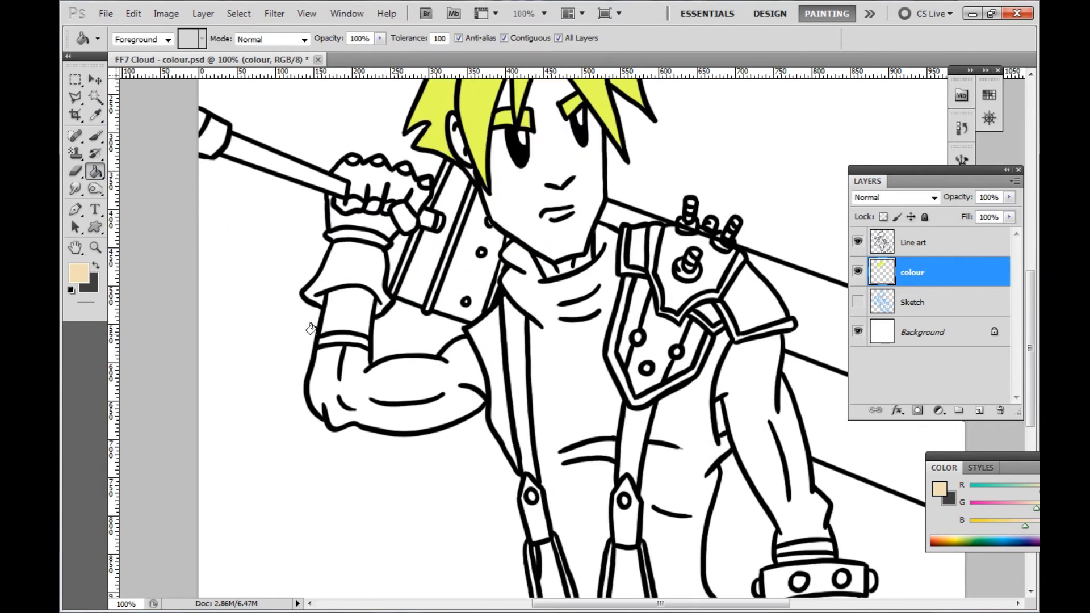
{"action": "left_click", "coordinate": [325, 364]}
{"action": "left_click", "coordinate": [499, 200]}
{"action": "left_click", "coordinate": [467, 169]}
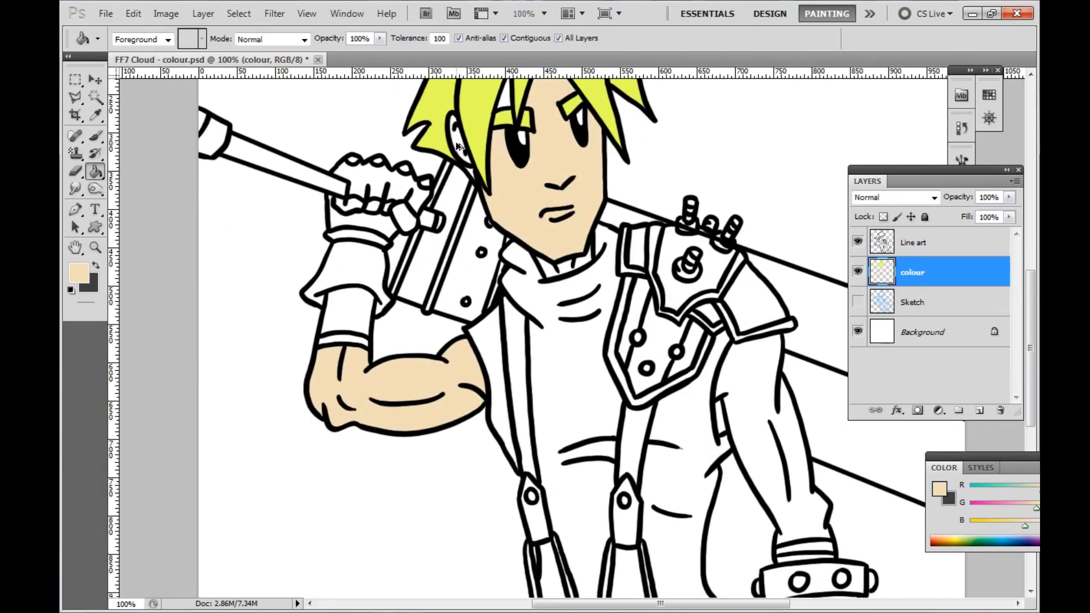
{"action": "left_click", "coordinate": [454, 135]}
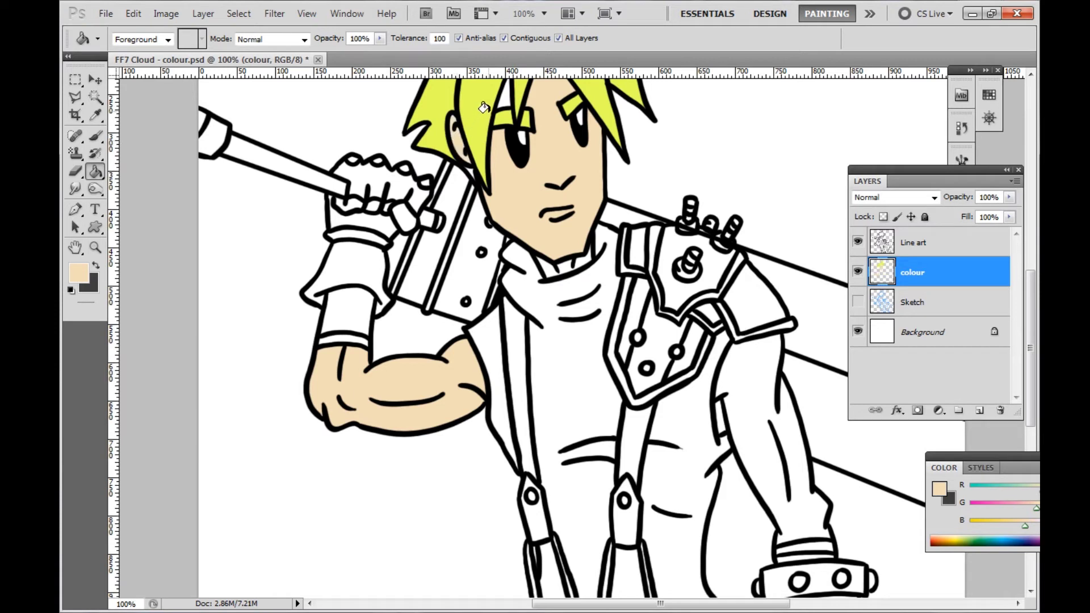
{"action": "left_click", "coordinate": [542, 265]}
Fill the lowered arm and the small area beside its upper inner edge with the skin tone
{"action": "scroll", "coordinate": [528, 318], "scroll_direction": "down", "scroll_amount": 4}
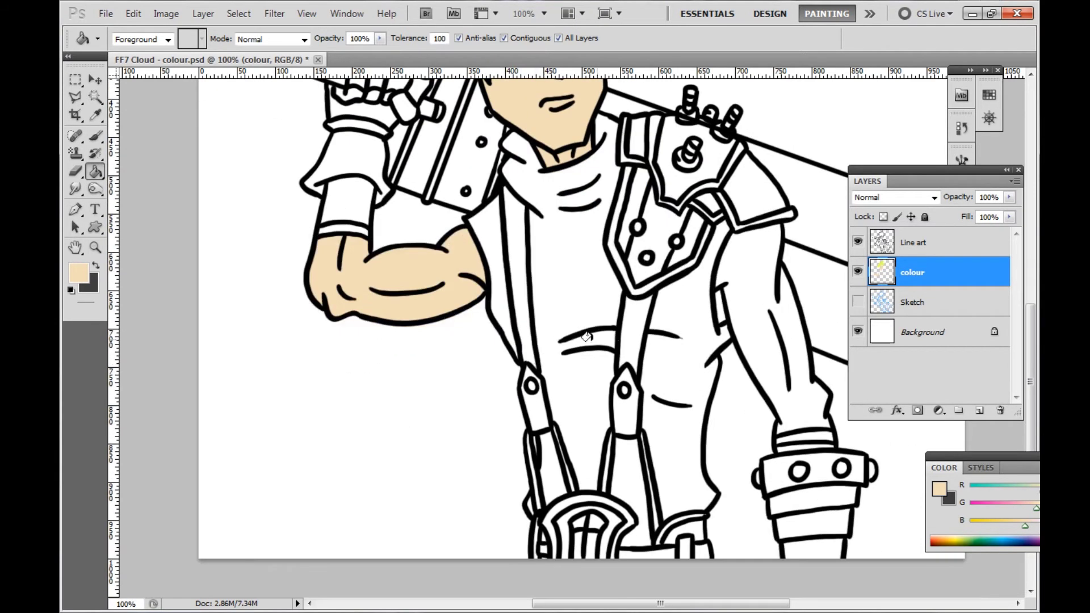
{"action": "left_click", "coordinate": [732, 292]}
{"action": "left_click", "coordinate": [719, 303]}
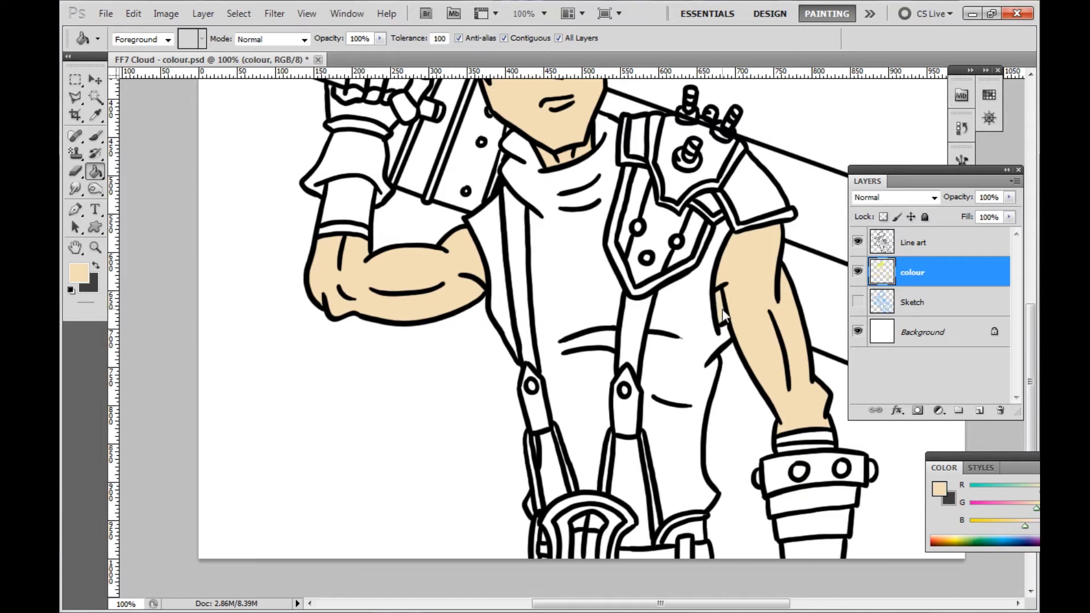
{"action": "scroll", "coordinate": [718, 307], "scroll_direction": "down", "scroll_amount": 3}
{"action": "scroll", "coordinate": [705, 318], "scroll_direction": "up", "scroll_amount": 3}
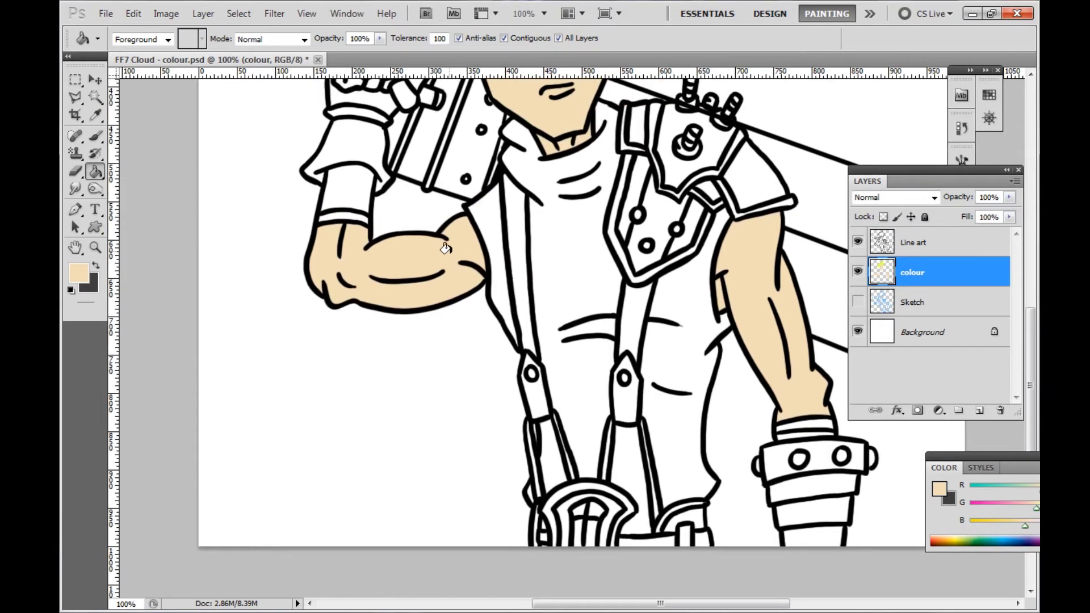
Examine the edges of the skin fill against the line art on the raised arm at high magnification
{"action": "key", "text": "z"}
{"action": "left_click", "coordinate": [380, 232]}
{"action": "left_click", "coordinate": [380, 233]}
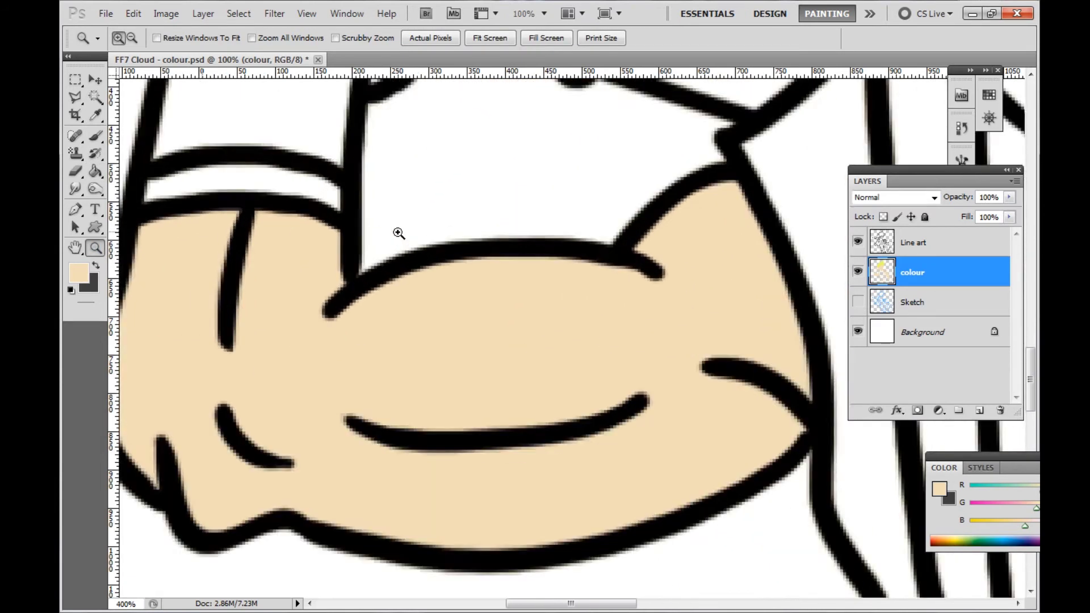
{"action": "left_click", "coordinate": [386, 277]}
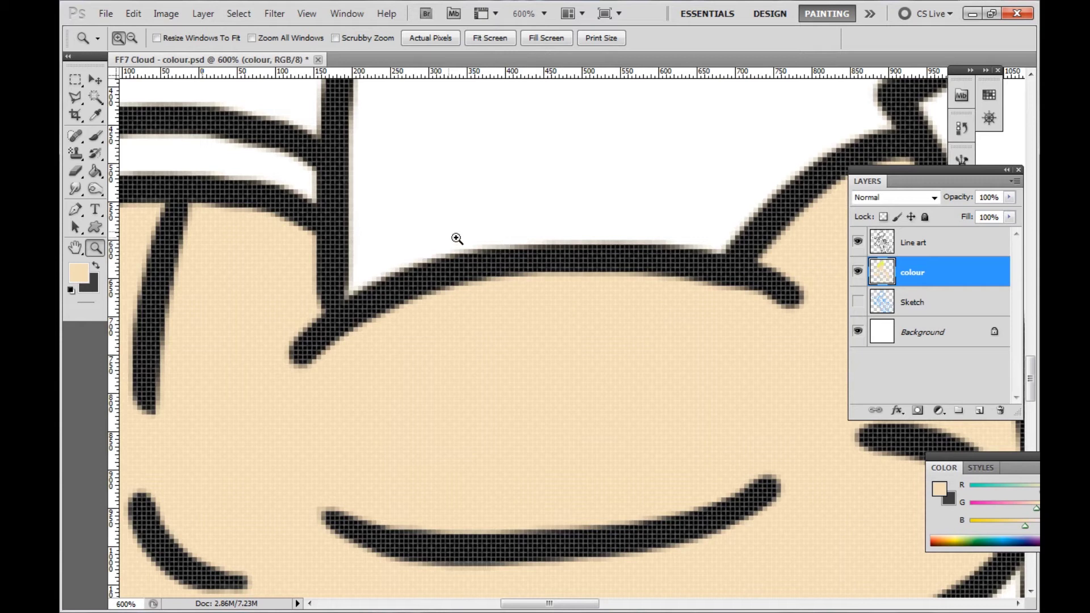
{"action": "right_click", "coordinate": [478, 178]}
{"action": "left_click", "coordinate": [512, 193]}
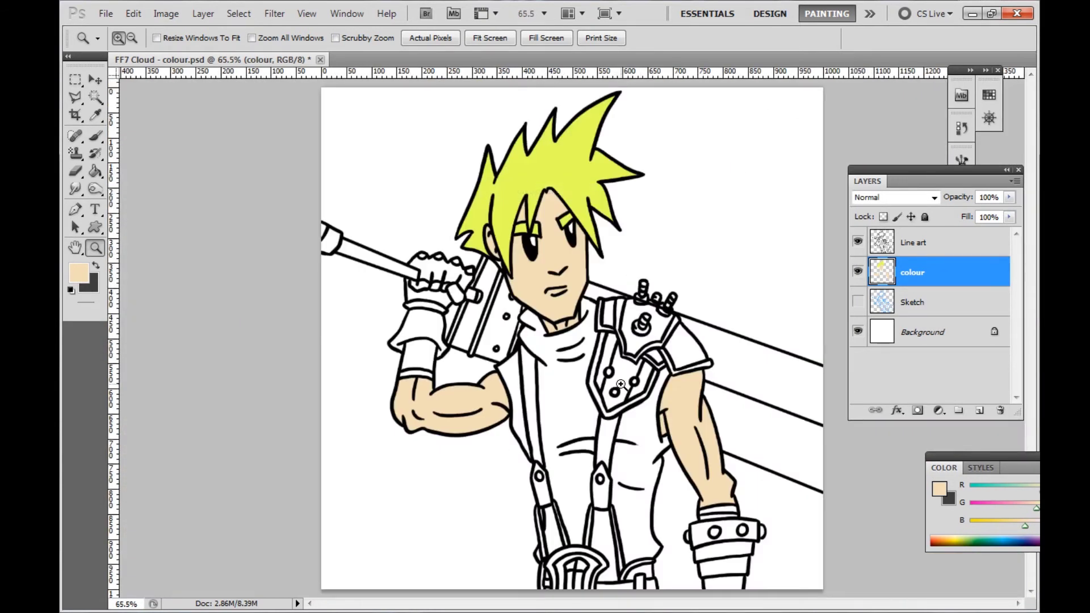
Set the foreground colour to a muted purple for the shirt
{"action": "left_click", "coordinate": [546, 396]}
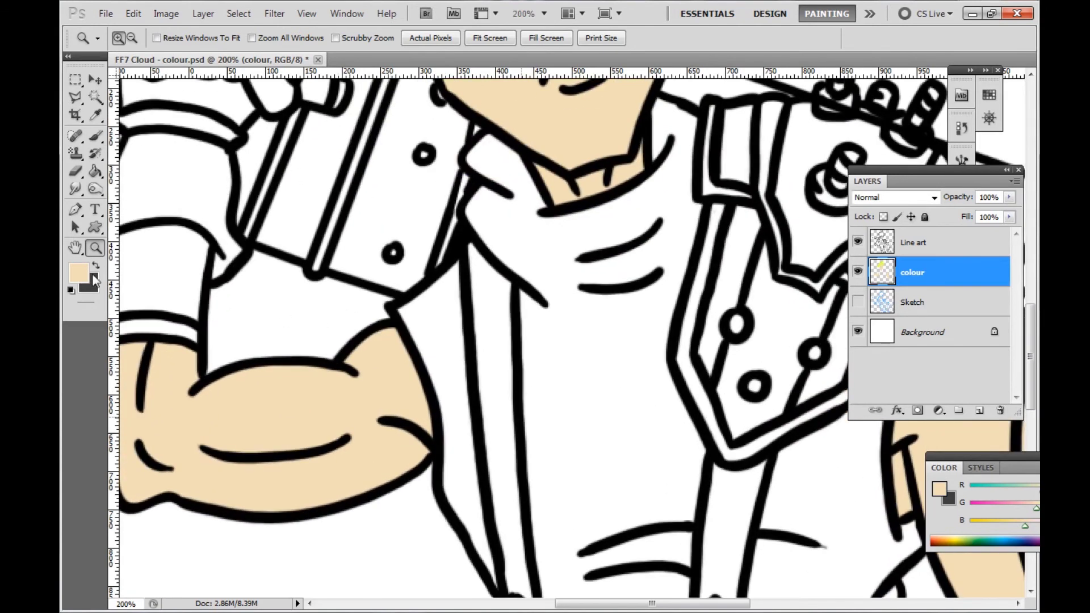
{"action": "left_click", "coordinate": [91, 276]}
{"action": "left_click", "coordinate": [549, 234]}
{"action": "left_click", "coordinate": [458, 281]}
{"action": "left_click", "coordinate": [548, 244]}
{"action": "left_click_drag", "start_coordinate": [457, 281], "coordinate": [426, 271]}
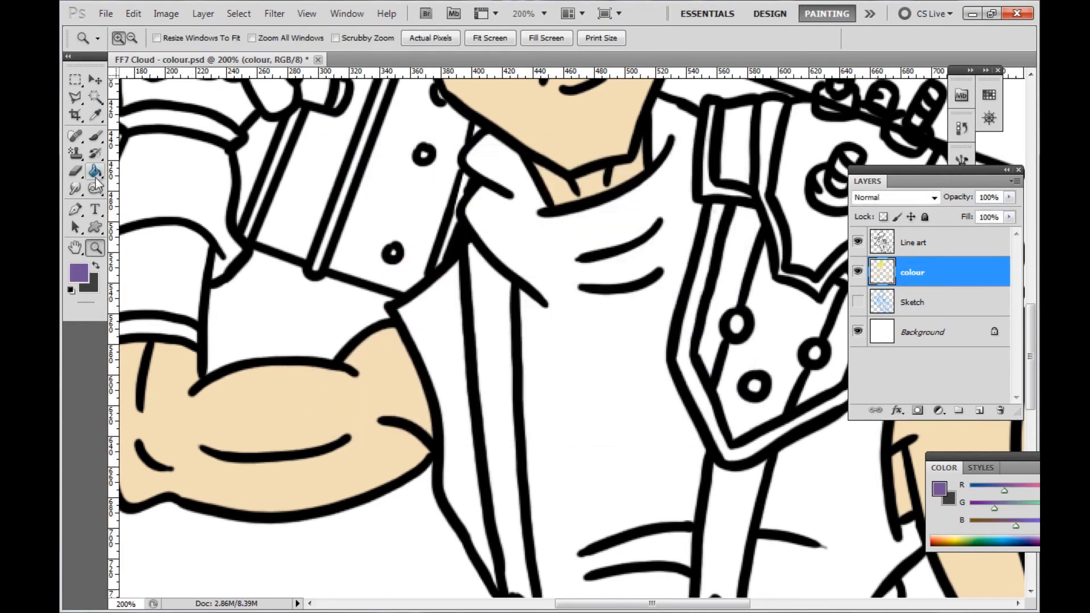
Fill the collar, chest and both side sections of the shirt with purple using the Paint Bucket
{"action": "key", "text": "g"}
{"action": "left_click", "coordinate": [572, 351]}
{"action": "left_click", "coordinate": [440, 321]}
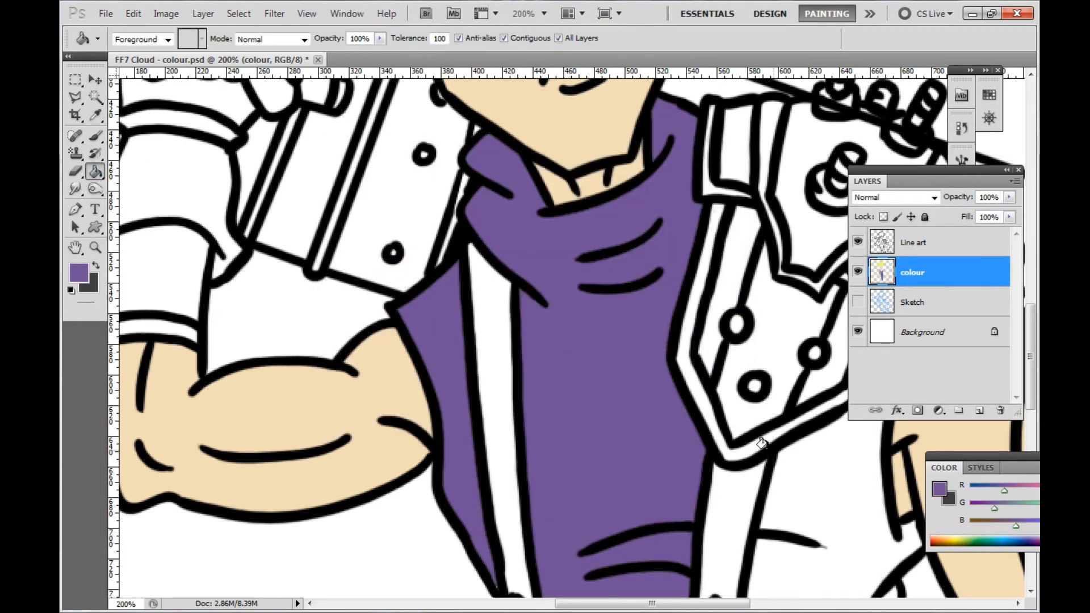
{"action": "left_click", "coordinate": [799, 462]}
Fill the remaining shirt areas between the lower strap ends and beside the belt buckle with the same purple
{"action": "double_click", "coordinate": [96, 247]}
{"action": "right_click", "coordinate": [557, 386]}
{"action": "left_click", "coordinate": [596, 395]}
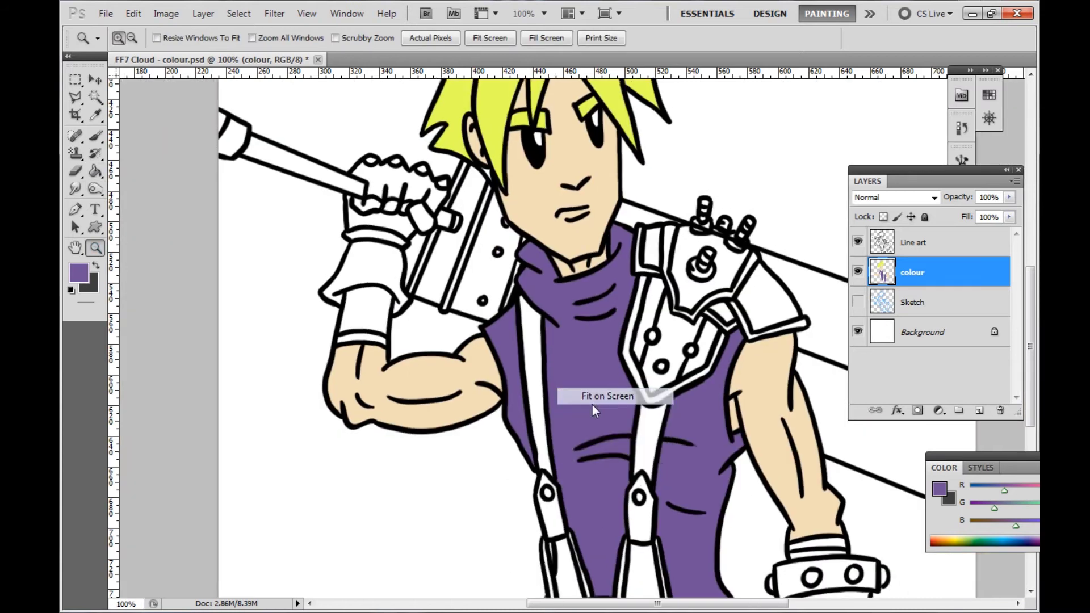
{"action": "left_click", "coordinate": [631, 548]}
{"action": "left_click", "coordinate": [631, 548]}
{"action": "left_click", "coordinate": [631, 548]}
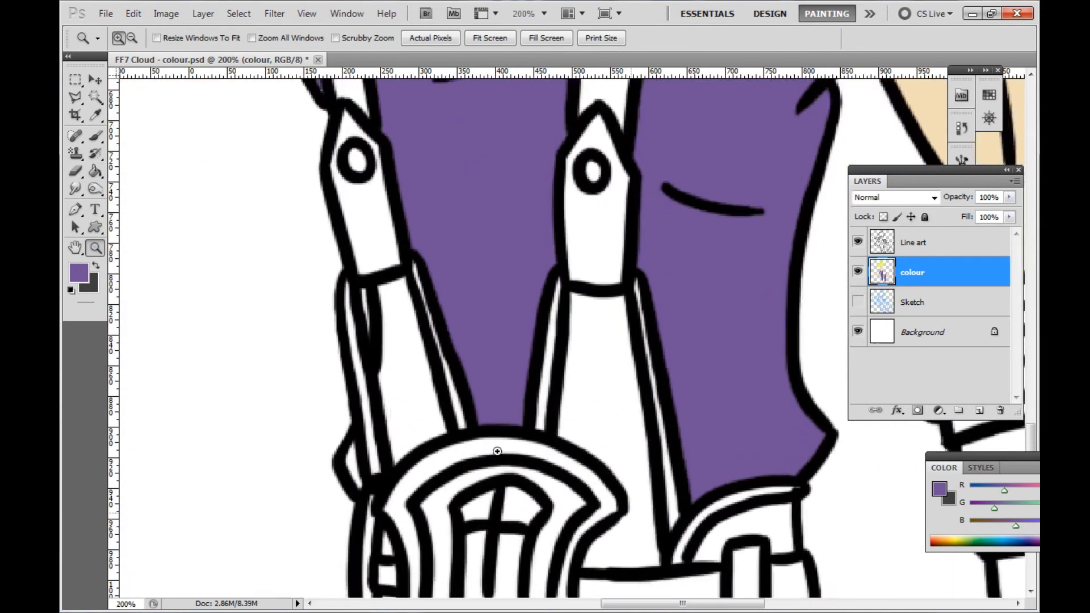
{"action": "left_click", "coordinate": [96, 171]}
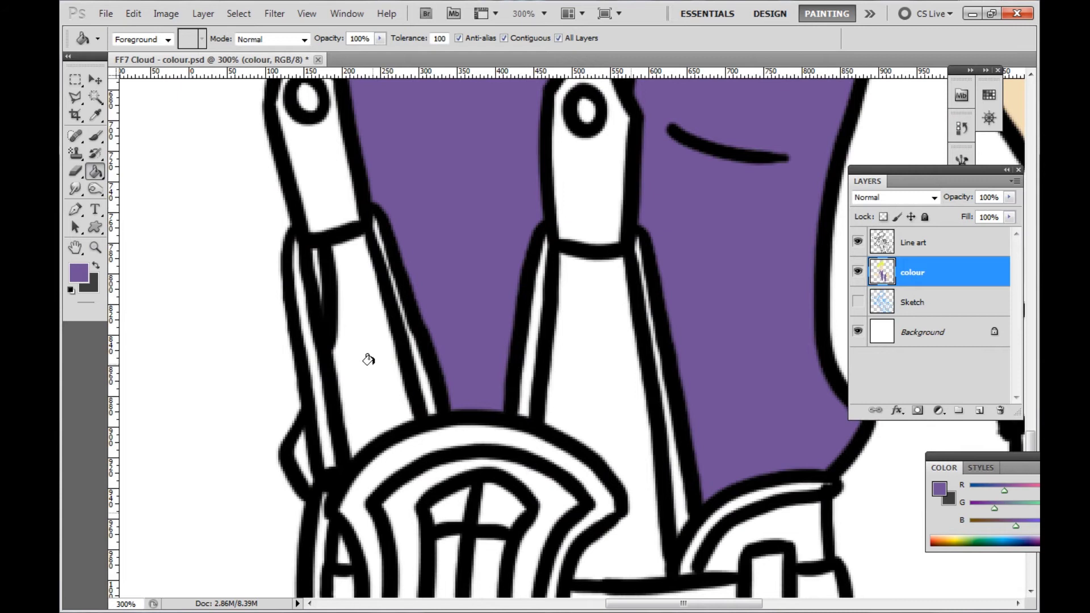
{"action": "left_click", "coordinate": [329, 416]}
{"action": "left_click", "coordinate": [301, 447]}
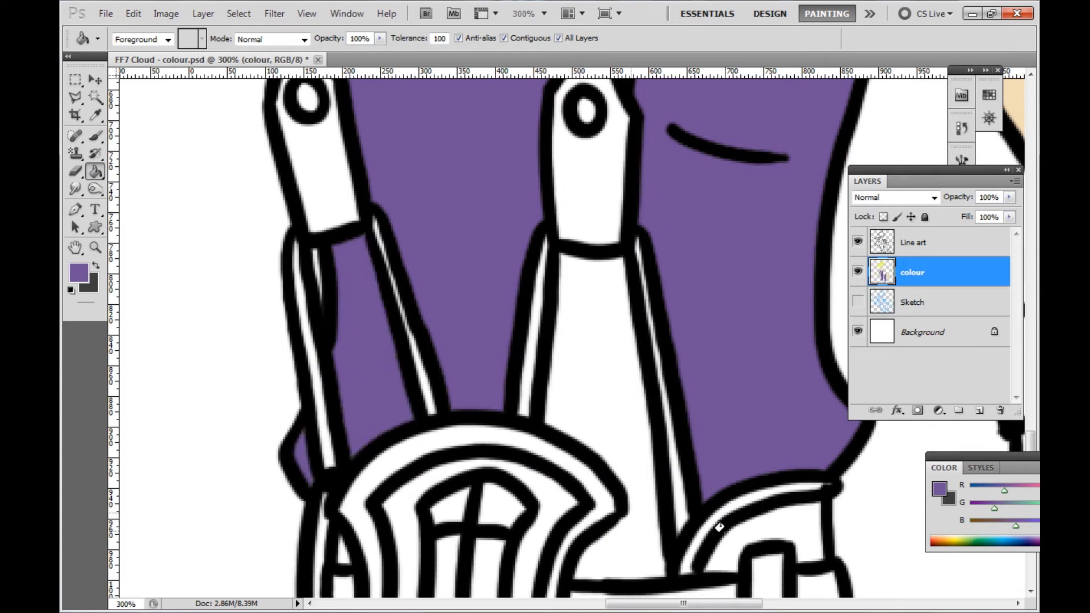
{"action": "left_click", "coordinate": [619, 444]}
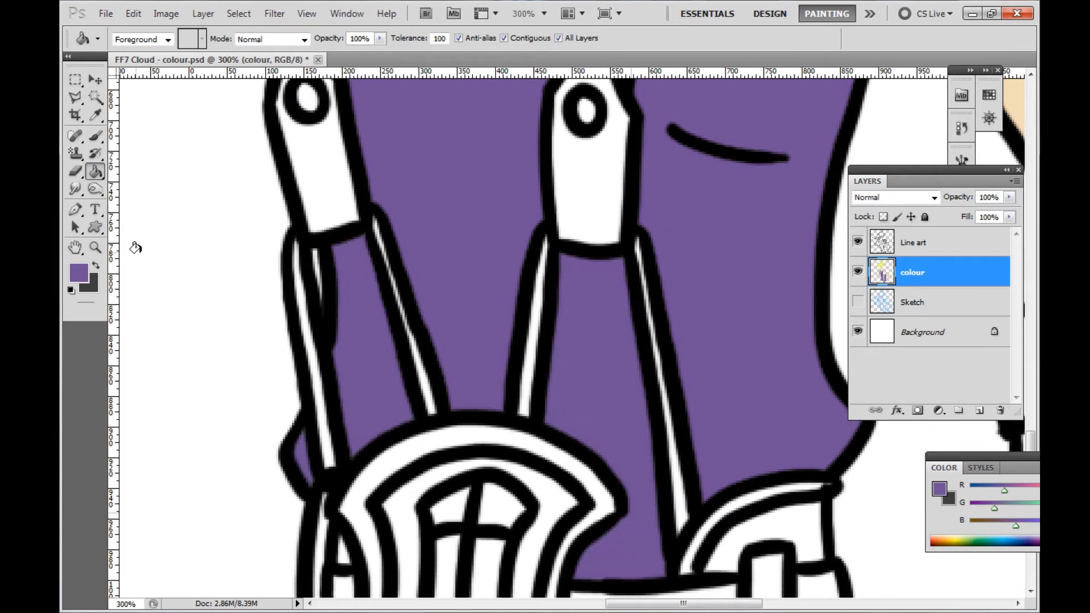
Examine the whole figure and the shoulder armour for areas that still need colour
{"action": "left_click", "coordinate": [96, 248]}
{"action": "left_click", "coordinate": [566, 316], "text": "alt"}
{"action": "left_click", "coordinate": [566, 316], "text": "alt"}
{"action": "left_click", "coordinate": [567, 340], "text": "alt"}
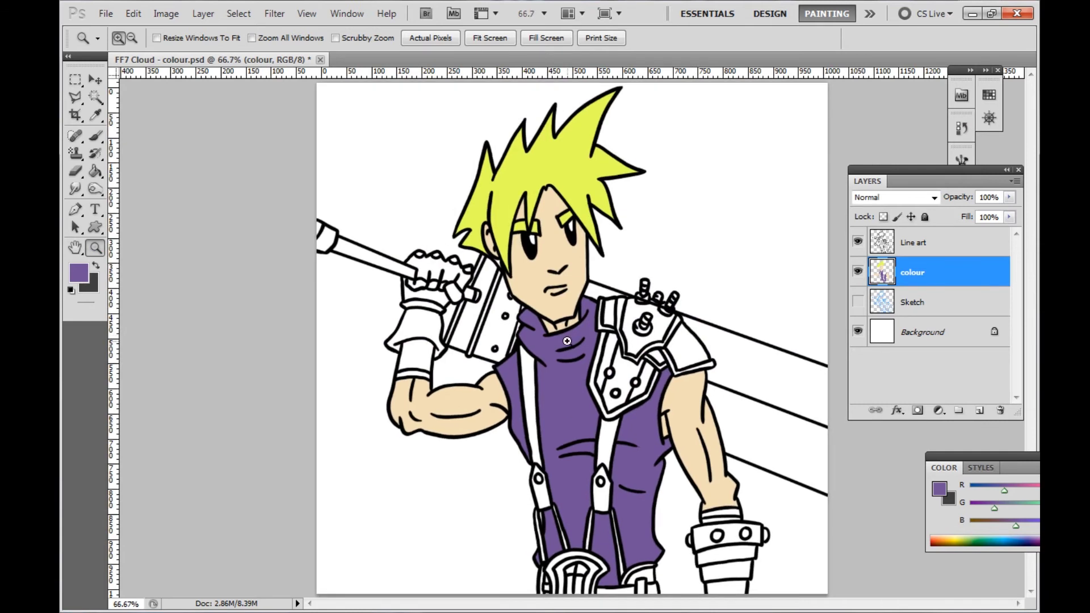
{"action": "left_click", "coordinate": [567, 341]}
{"action": "left_click", "coordinate": [756, 436]}
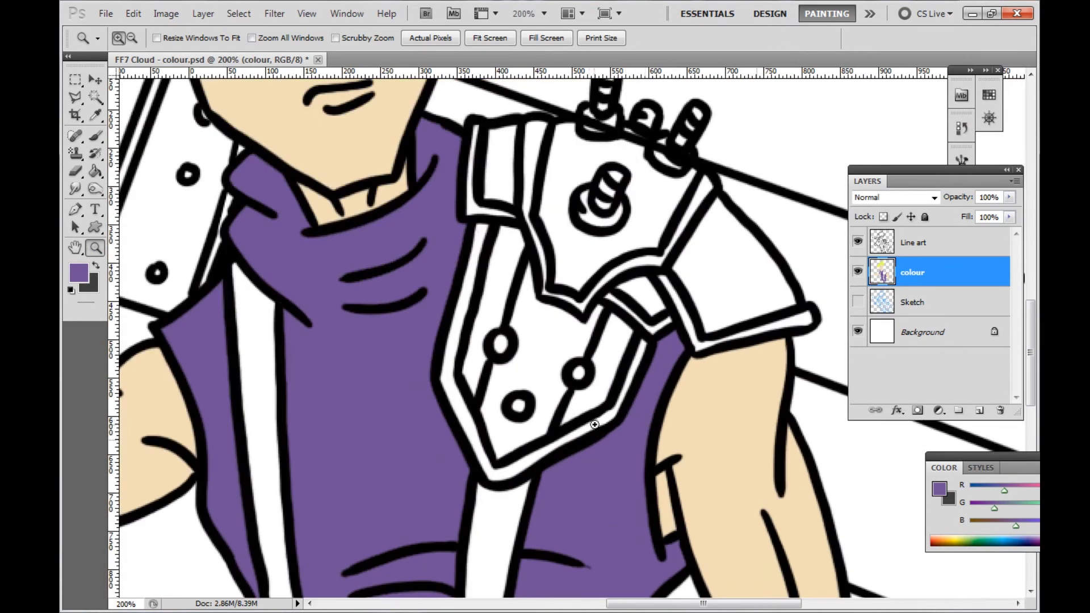
{"action": "right_click", "coordinate": [303, 311]}
{"action": "left_click", "coordinate": [388, 324]}
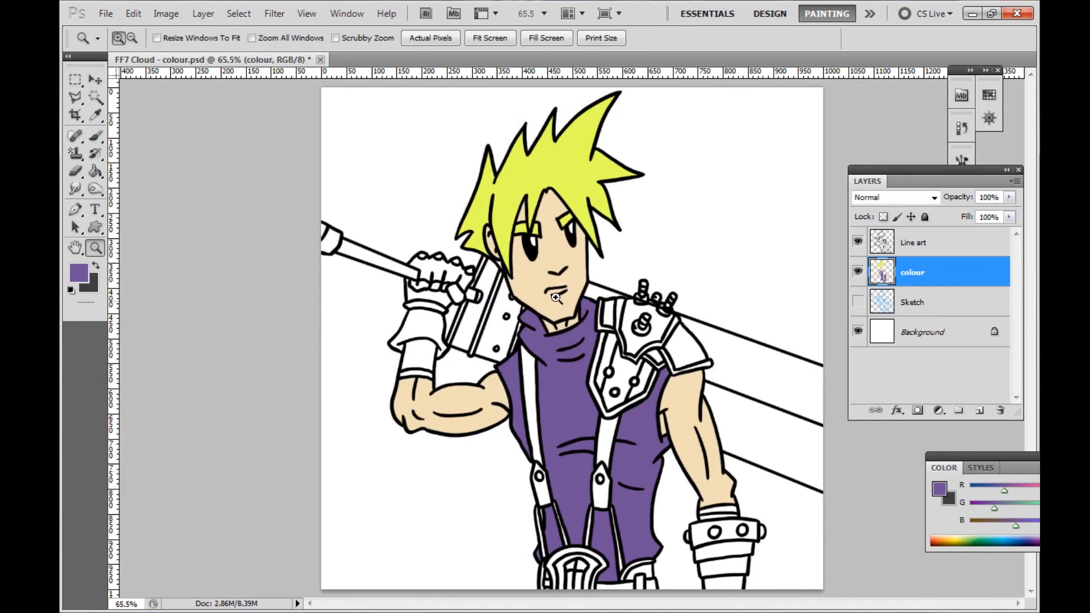
{"action": "left_click", "coordinate": [572, 380]}
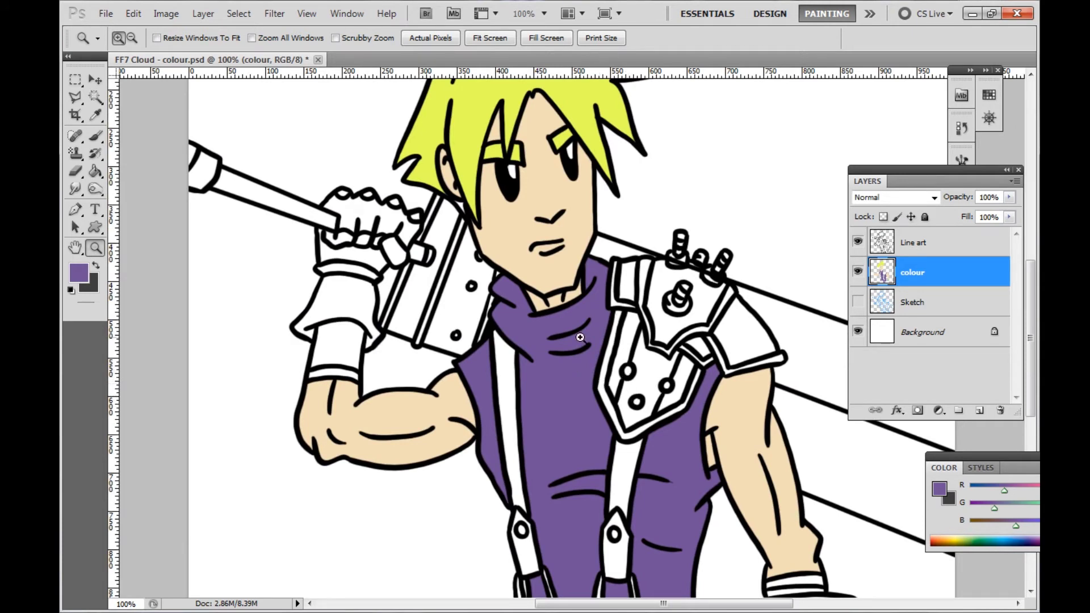
{"action": "scroll", "coordinate": [580, 337], "scroll_direction": "up", "scroll_amount": 5}
Create a new layer named "colour shade highlight" directly above the colour layer and make it active
{"action": "left_click", "coordinate": [903, 303]}
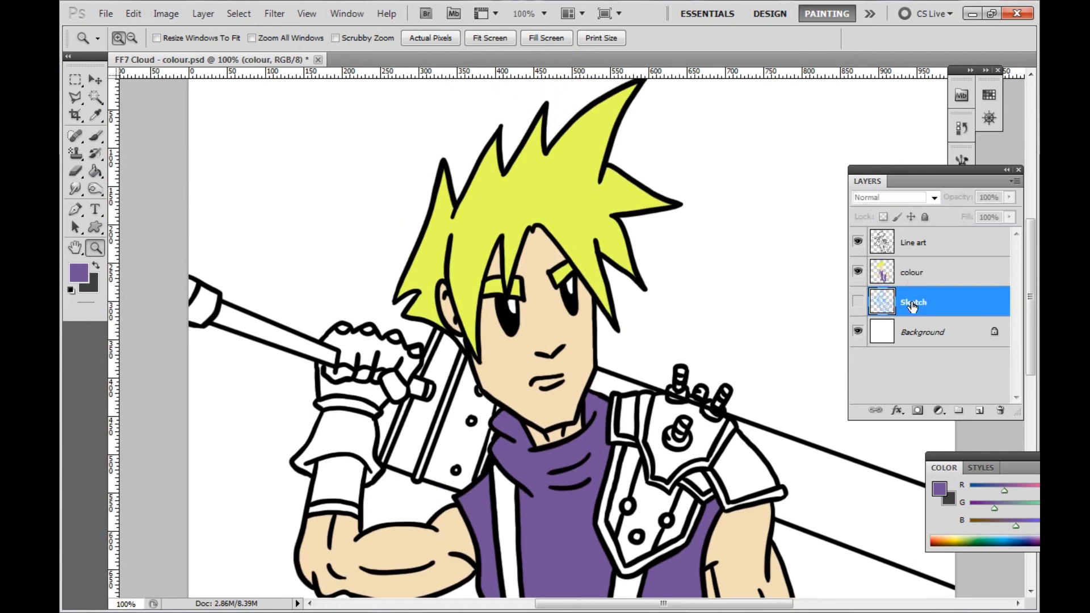
{"action": "left_click", "coordinate": [907, 274]}
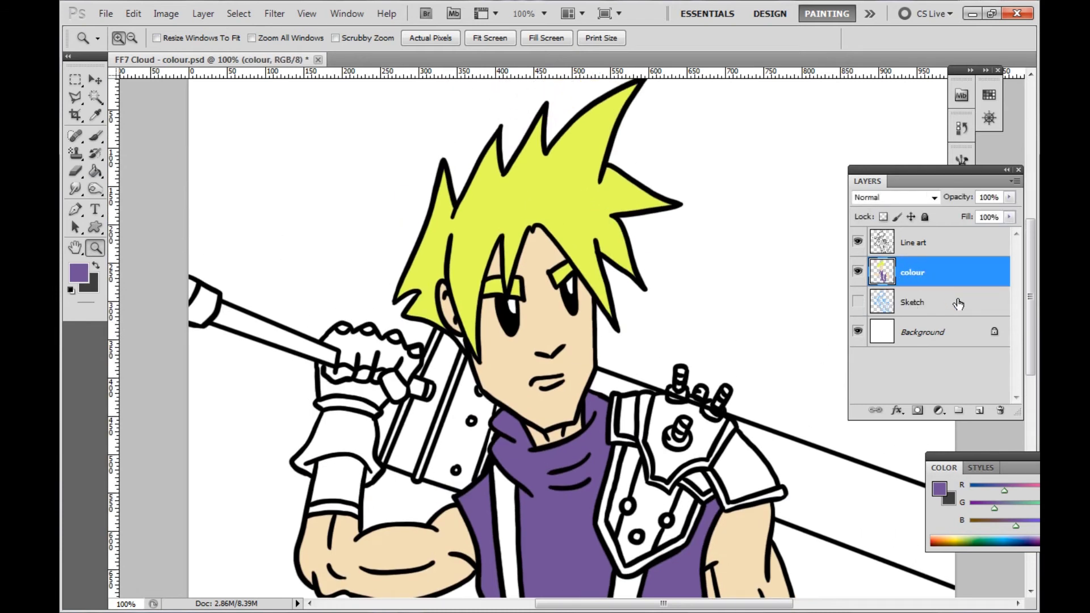
{"action": "left_click", "coordinate": [981, 410]}
{"action": "double_click", "coordinate": [908, 274]}
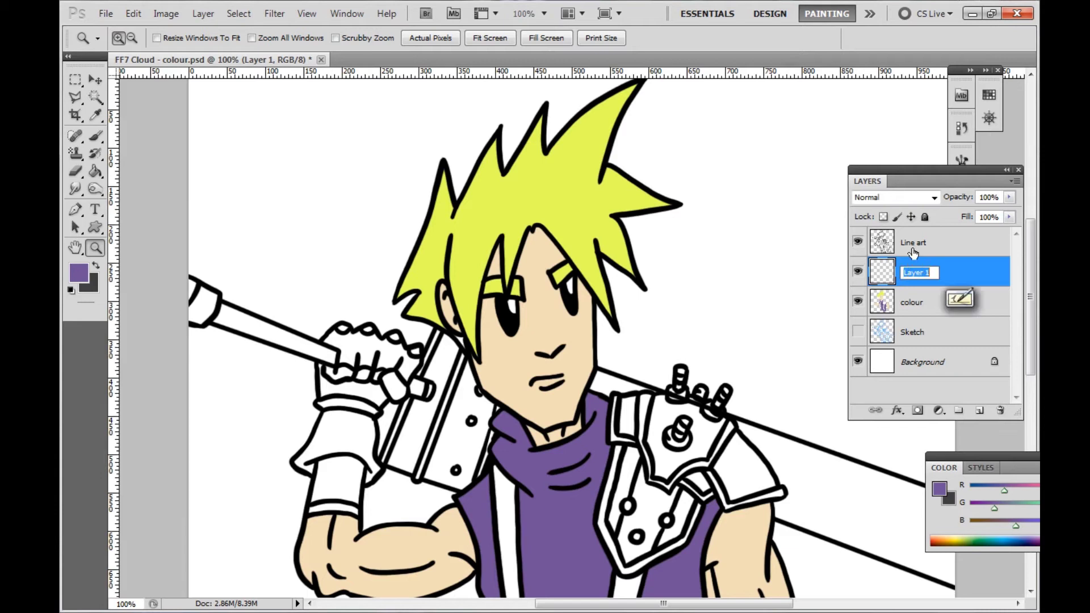
{"action": "type", "text": "colour shade highlight"}
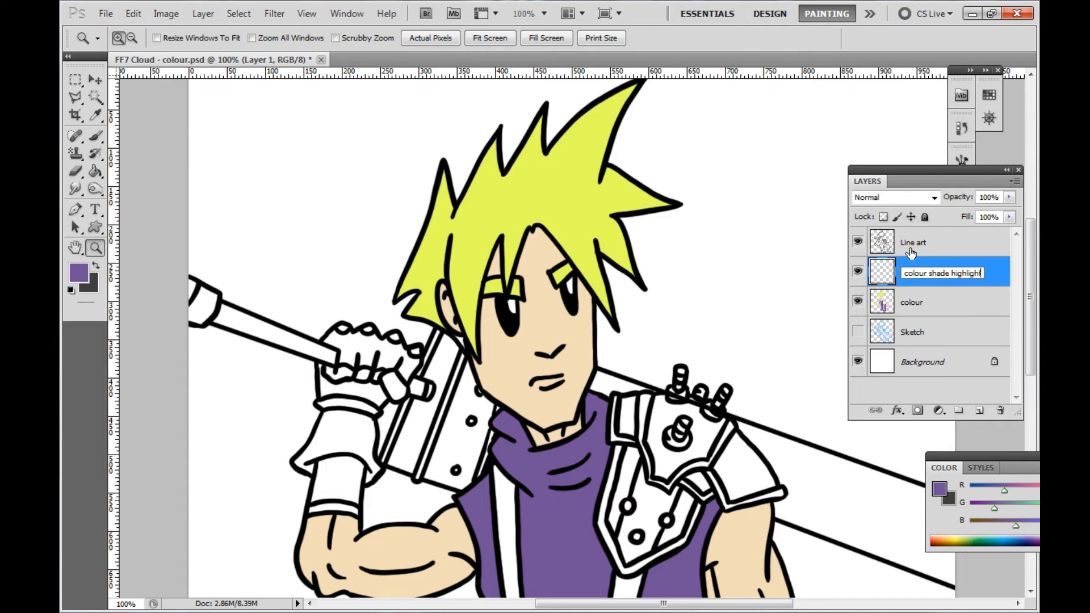
{"action": "left_click", "coordinate": [927, 297]}
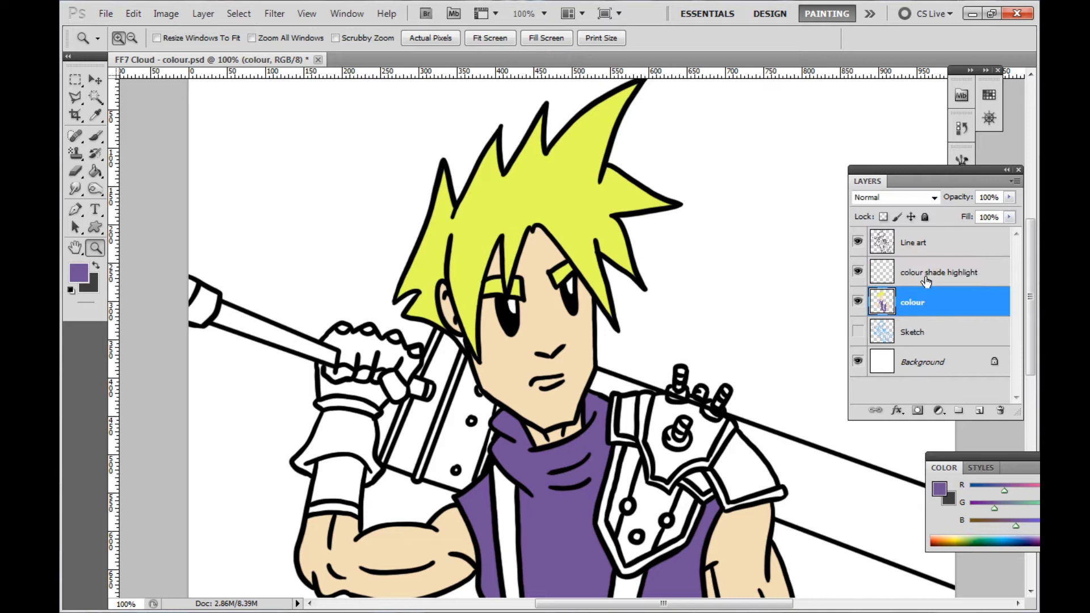
{"action": "left_click", "coordinate": [929, 283]}
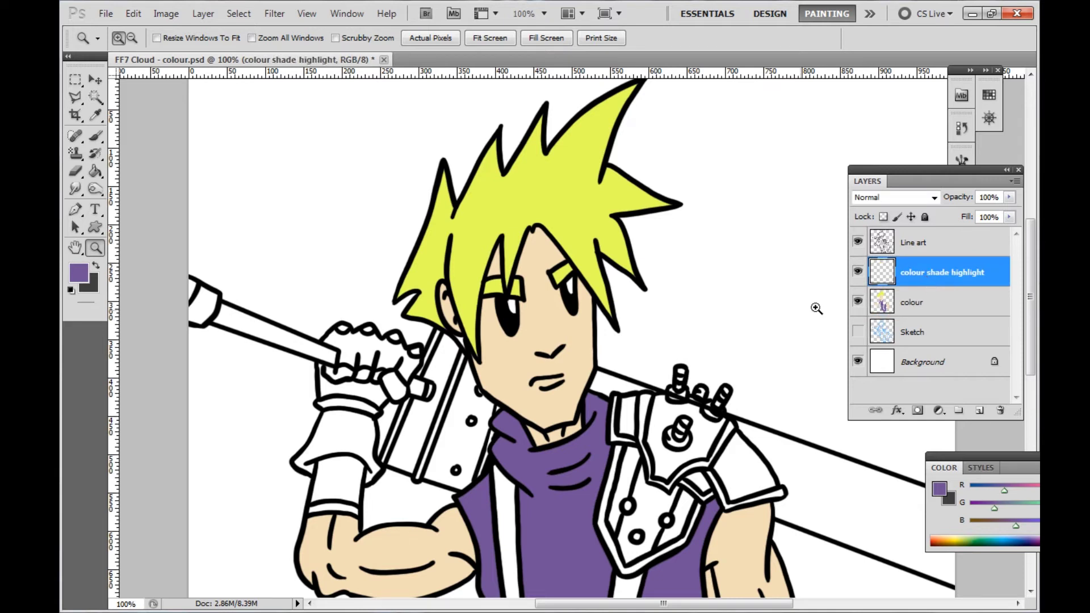
Select the Sketch layer, make it visible, and enlarge the view around the raised glove and sword
{"action": "right_click", "coordinate": [357, 254]}
{"action": "left_click", "coordinate": [404, 290]}
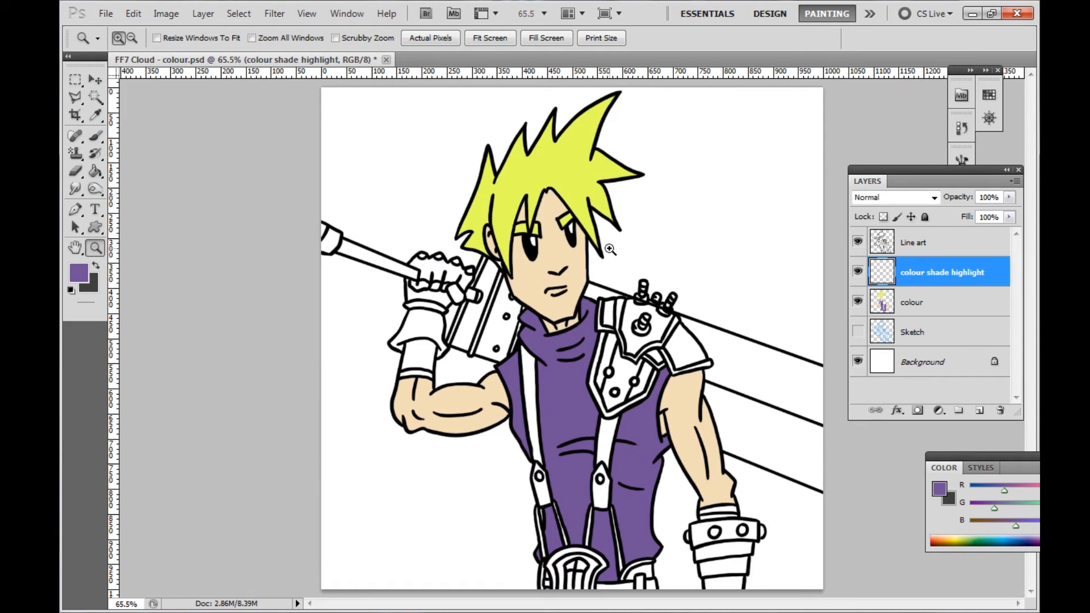
{"action": "left_click", "coordinate": [917, 340]}
{"action": "left_click", "coordinate": [857, 333]}
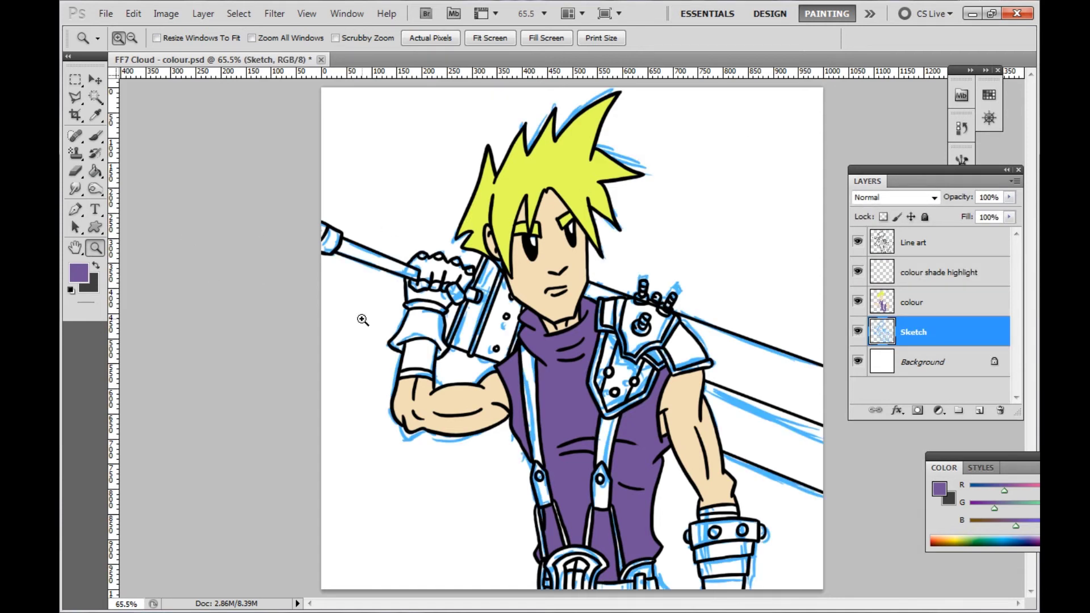
{"action": "left_click_drag", "start_coordinate": [398, 318], "coordinate": [585, 375]}
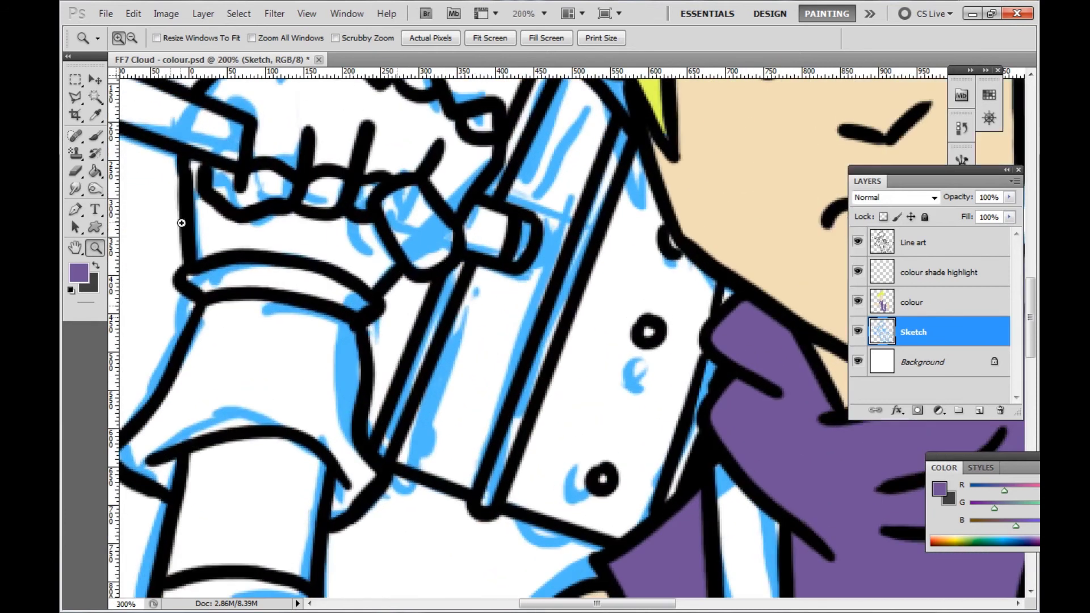
Sample the light blue of the sketch lines as the foreground colour and fit the whole figure in view
{"action": "key", "text": "i"}
{"action": "left_click", "coordinate": [425, 229]}
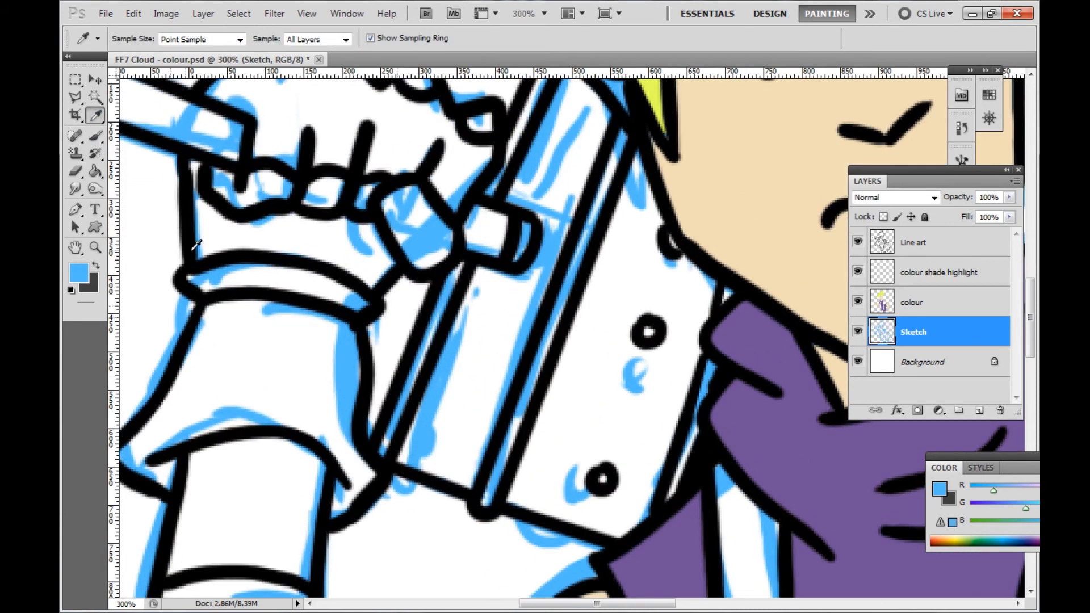
{"action": "left_click", "coordinate": [95, 247]}
{"action": "right_click", "coordinate": [287, 247]}
{"action": "left_click", "coordinate": [318, 255]}
{"action": "right_click", "coordinate": [619, 324]}
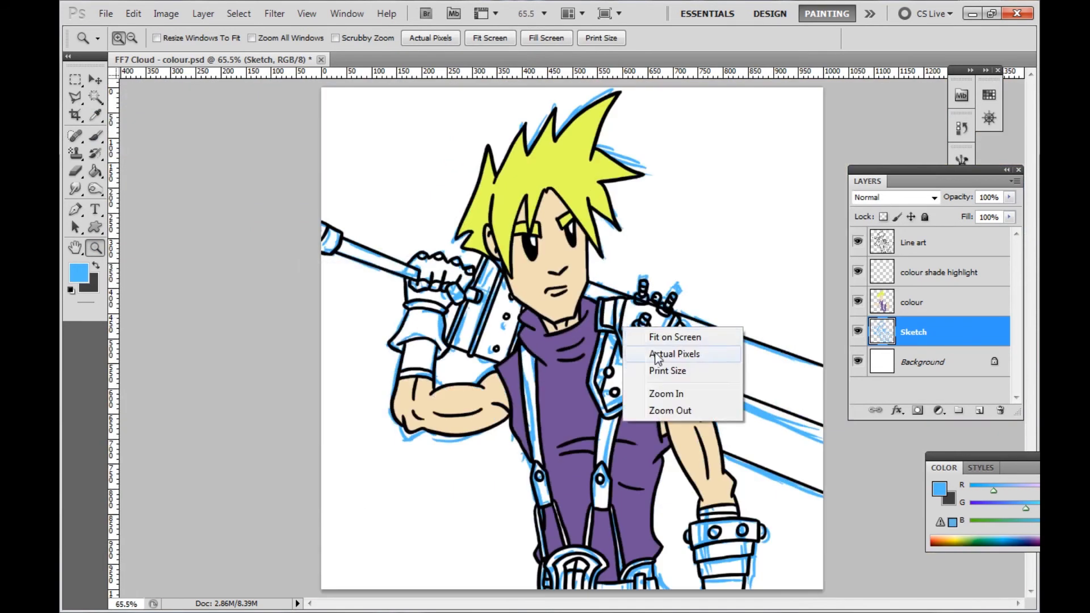
{"action": "left_click", "coordinate": [653, 408]}
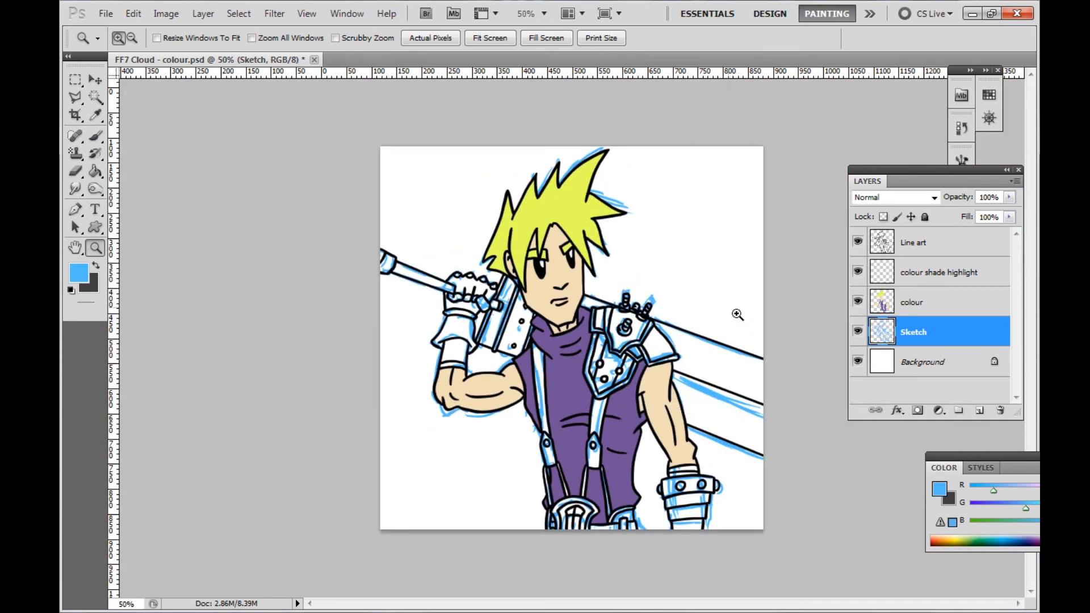
{"action": "left_click", "coordinate": [366, 201]}
Sketch the sun's curved edge in the canvas's upper-right corner on the Sketch layer with a 10 px brush
{"action": "left_click", "coordinate": [93, 136]}
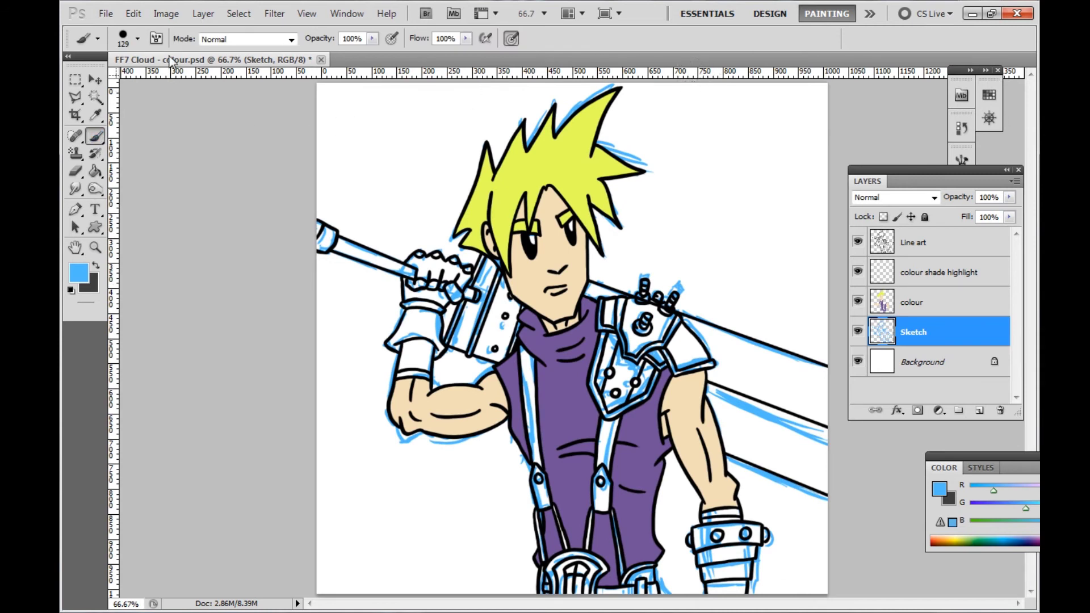
{"action": "left_click", "coordinate": [137, 39]}
{"action": "type", "text": "10"}
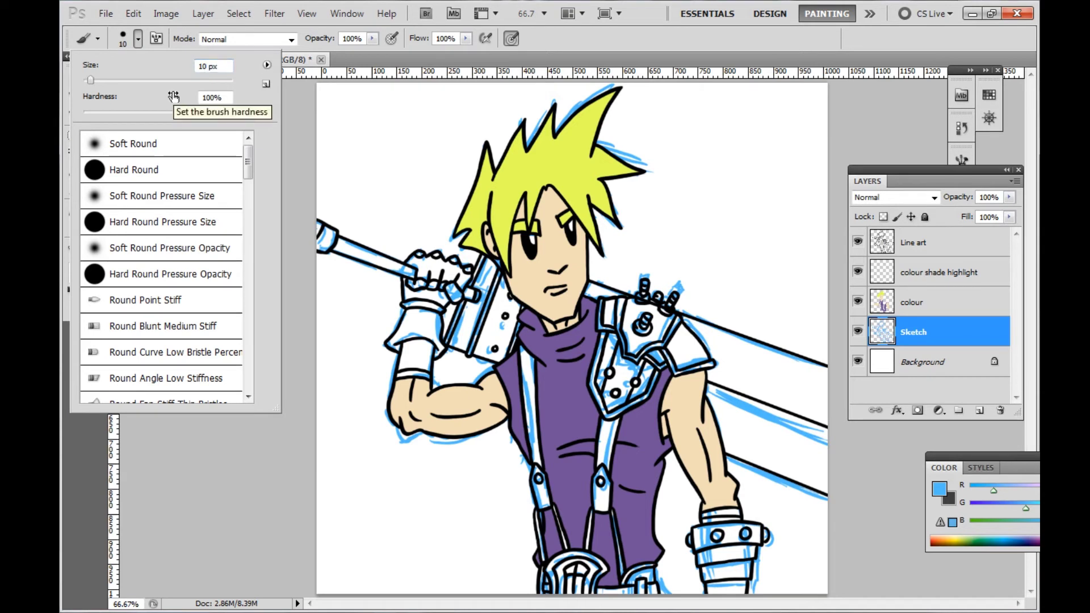
{"action": "left_click", "coordinate": [718, 93]}
{"action": "left_click_drag", "start_coordinate": [709, 85], "coordinate": [774, 154]}
{"action": "mouse_move", "coordinate": [714, 111]}
{"action": "left_mouse_down"}
{"action": "mouse_move", "coordinate": [794, 161]}
{"action": "mouse_move", "coordinate": [828, 166]}
{"action": "mouse_move", "coordinate": [828, 153]}
{"action": "left_mouse_up"}
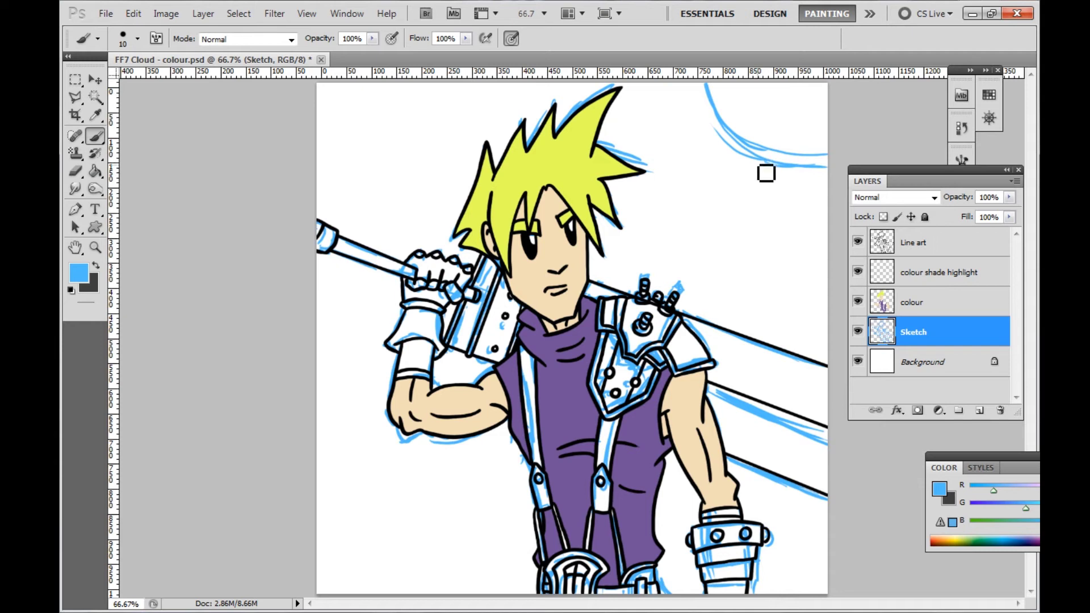
Sketch light rays spreading from the sun towards the shoulder armour, the sword and the space above the hair
{"action": "left_click_drag", "start_coordinate": [748, 167], "coordinate": [676, 286]}
{"action": "left_click_drag", "start_coordinate": [778, 190], "coordinate": [737, 323]}
{"action": "left_click_drag", "start_coordinate": [811, 229], "coordinate": [784, 317]}
{"action": "left_click_drag", "start_coordinate": [698, 163], "coordinate": [633, 259]}
{"action": "left_click_drag", "start_coordinate": [671, 97], "coordinate": [625, 109]}
{"action": "left_click_drag", "start_coordinate": [542, 89], "coordinate": [441, 116]}
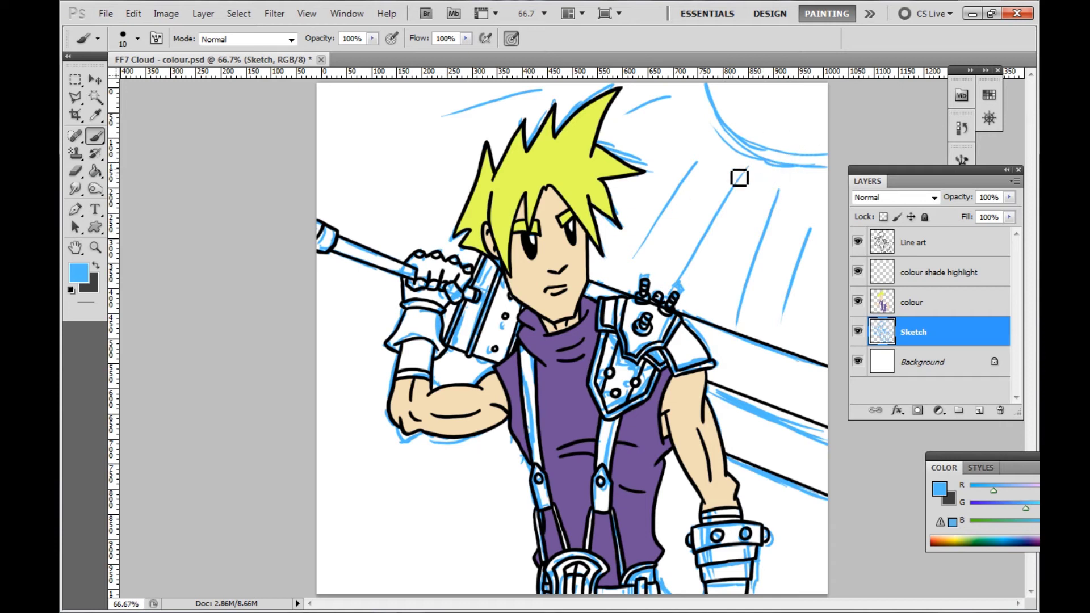
Activate the colour shade highlight layer, sample the face's skin tone and darken it to brown a28f6d for brushing
{"action": "left_click", "coordinate": [937, 274]}
{"action": "key", "text": "z"}
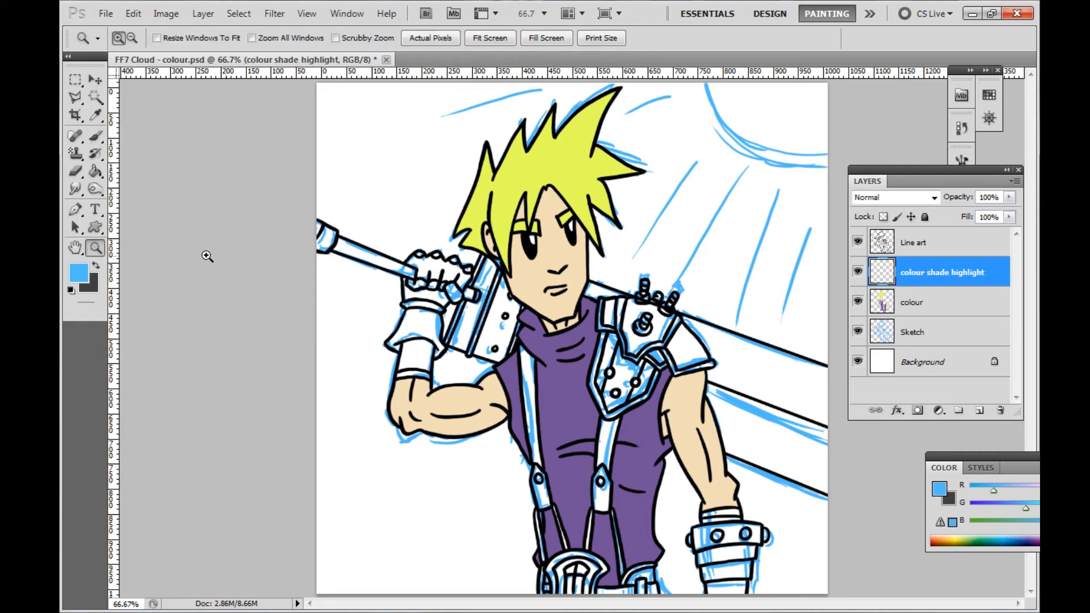
{"action": "left_click", "coordinate": [544, 254]}
{"action": "left_click", "coordinate": [545, 240]}
{"action": "left_click", "coordinate": [545, 240]}
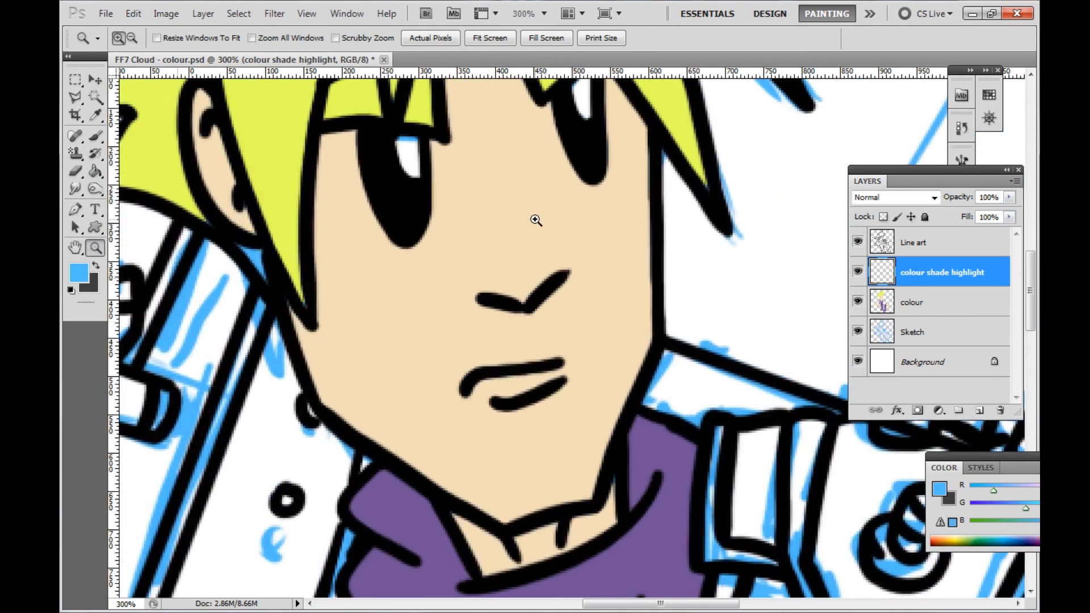
{"action": "left_click", "coordinate": [96, 116]}
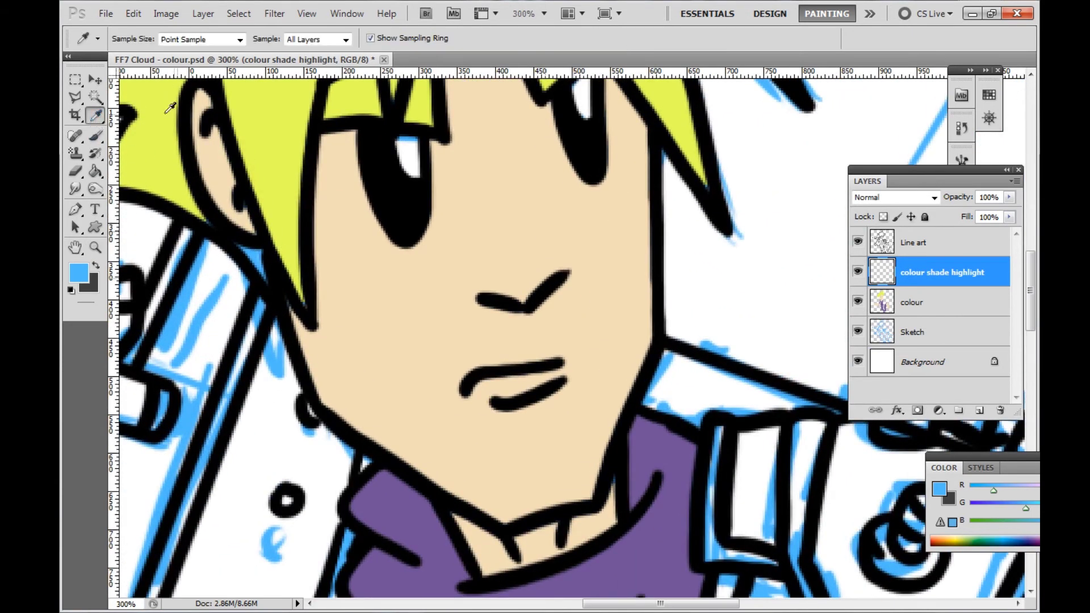
{"action": "left_click", "coordinate": [377, 257]}
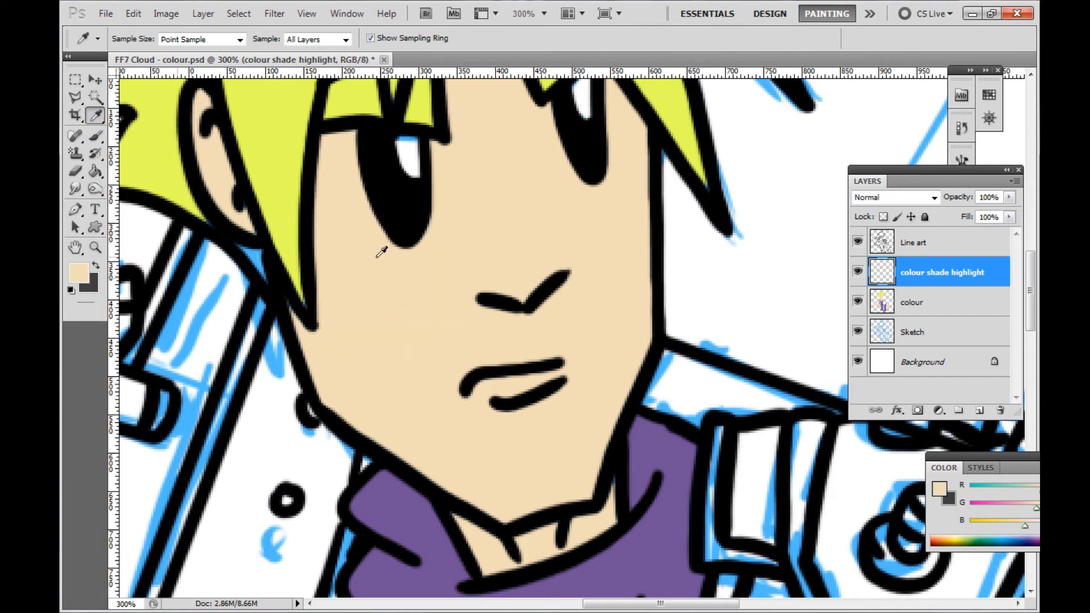
{"action": "left_click", "coordinate": [84, 275]}
{"action": "left_click", "coordinate": [398, 263]}
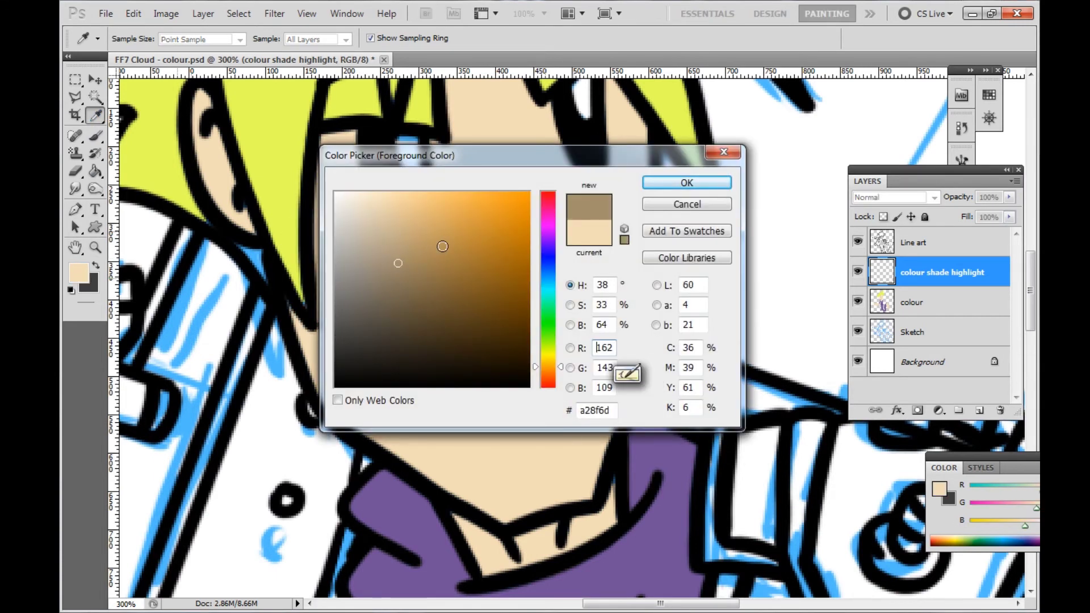
{"action": "left_click", "coordinate": [663, 181]}
{"action": "key", "text": "b"}
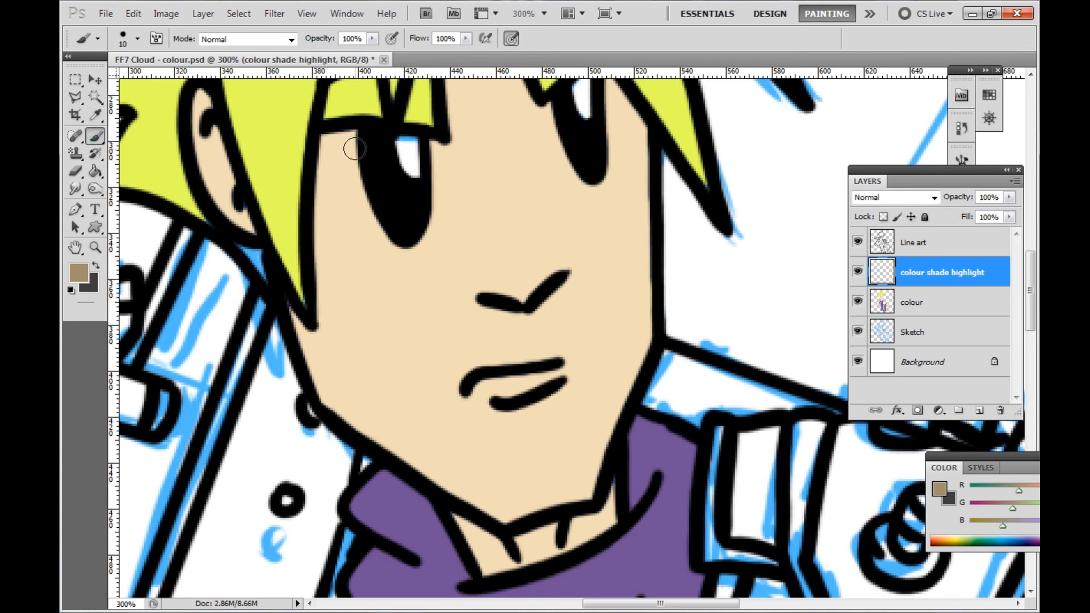
Paint brown shadows on the forehead beneath the fringe, beside the far eye and in the gap between the hair strands
{"action": "scroll", "coordinate": [1011, 284], "scroll_direction": "up", "scroll_amount": 5}
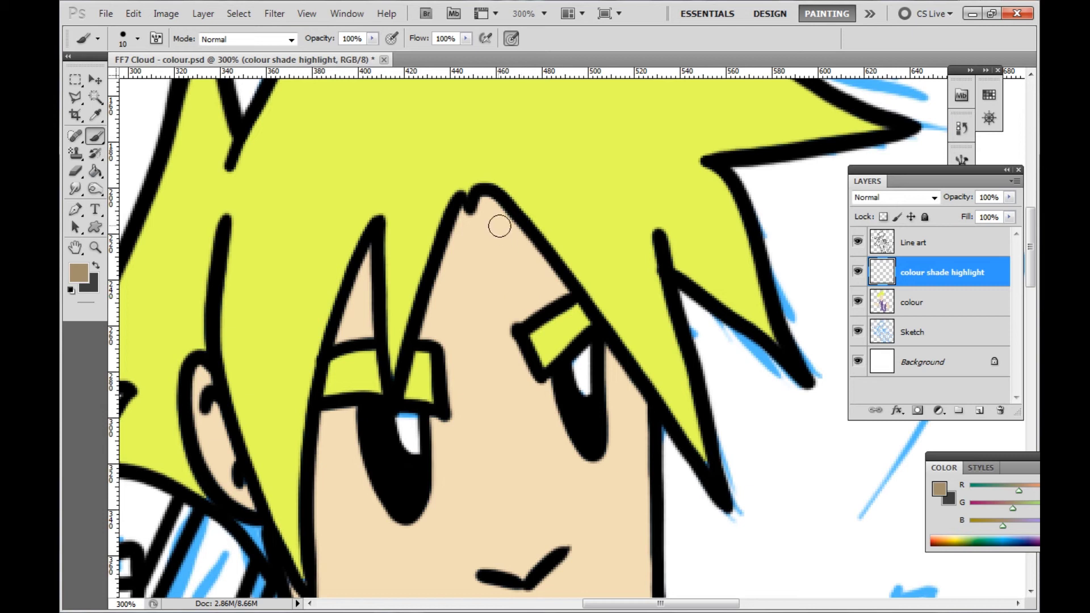
{"action": "mouse_move", "coordinate": [475, 207]}
{"action": "left_mouse_down"}
{"action": "mouse_move", "coordinate": [550, 297]}
{"action": "mouse_move", "coordinate": [562, 291]}
{"action": "mouse_move", "coordinate": [483, 200]}
{"action": "left_mouse_up"}
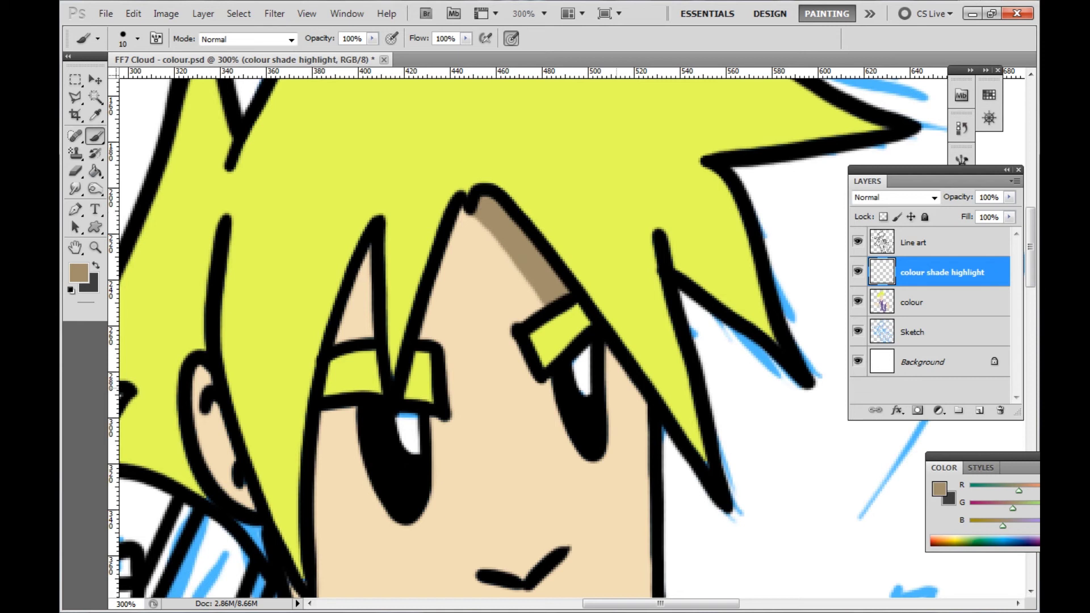
{"action": "mouse_move", "coordinate": [603, 367]}
{"action": "left_mouse_down"}
{"action": "mouse_move", "coordinate": [643, 415]}
{"action": "mouse_move", "coordinate": [605, 358]}
{"action": "left_mouse_up"}
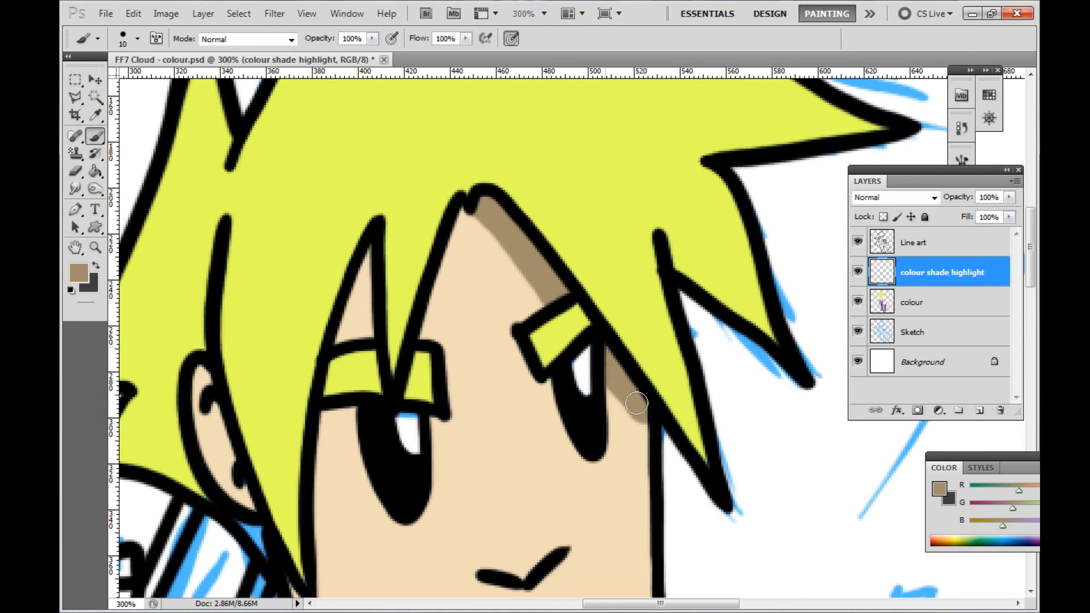
{"action": "mouse_move", "coordinate": [371, 332]}
{"action": "left_mouse_down"}
{"action": "mouse_move", "coordinate": [339, 340]}
{"action": "mouse_move", "coordinate": [362, 319]}
{"action": "mouse_move", "coordinate": [352, 310]}
{"action": "mouse_move", "coordinate": [377, 238]}
{"action": "left_mouse_up"}
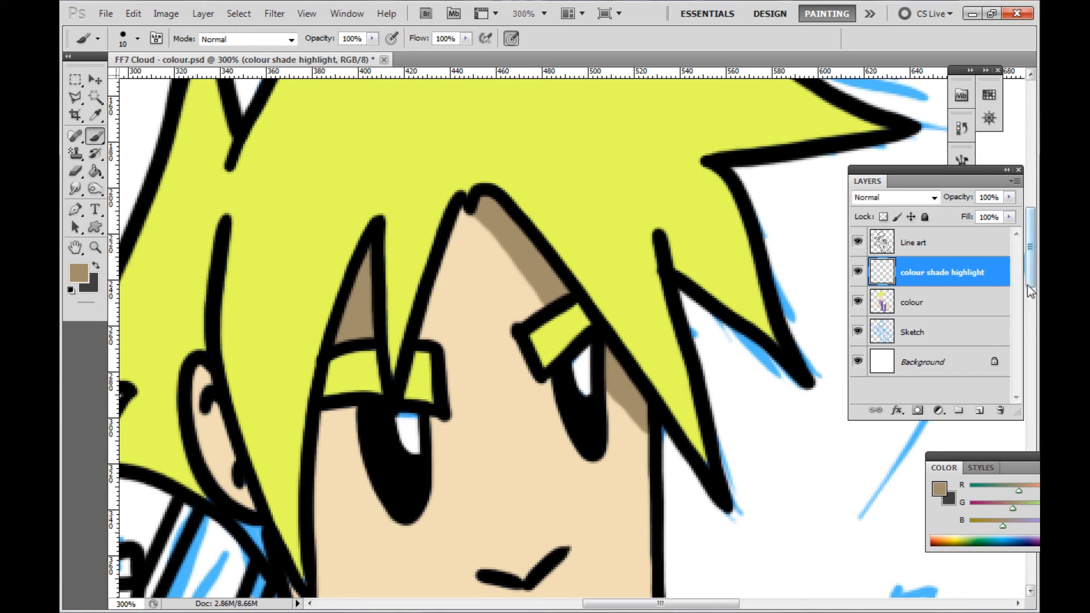
Shade the whole ear and paint a shadow down the side of the face from the hair to the jaw
{"action": "scroll", "coordinate": [256, 295], "scroll_direction": "down", "scroll_amount": 3}
{"action": "mouse_move", "coordinate": [200, 283]}
{"action": "left_mouse_down"}
{"action": "mouse_move", "coordinate": [246, 407]}
{"action": "mouse_move", "coordinate": [212, 374]}
{"action": "mouse_move", "coordinate": [201, 286]}
{"action": "mouse_move", "coordinate": [217, 342]}
{"action": "left_mouse_up"}
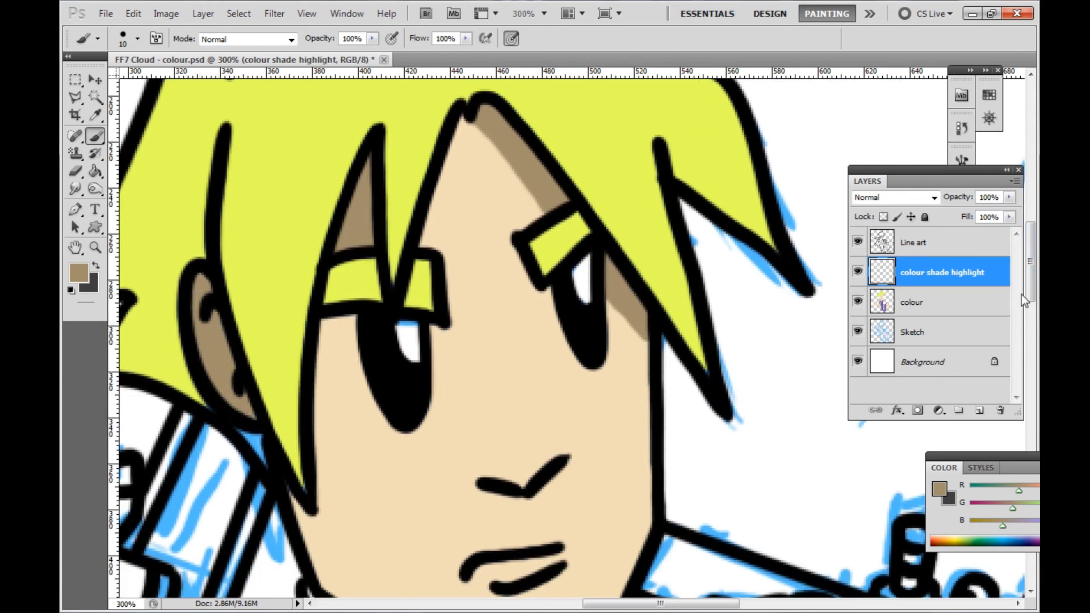
{"action": "scroll", "coordinate": [1021, 294], "scroll_direction": "down", "scroll_amount": 5}
{"action": "mouse_move", "coordinate": [314, 318]}
{"action": "left_mouse_down"}
{"action": "mouse_move", "coordinate": [328, 369]}
{"action": "mouse_move", "coordinate": [429, 518]}
{"action": "mouse_move", "coordinate": [317, 410]}
{"action": "mouse_move", "coordinate": [322, 394]}
{"action": "mouse_move", "coordinate": [333, 405]}
{"action": "mouse_move", "coordinate": [289, 337]}
{"action": "mouse_move", "coordinate": [327, 396]}
{"action": "left_mouse_up"}
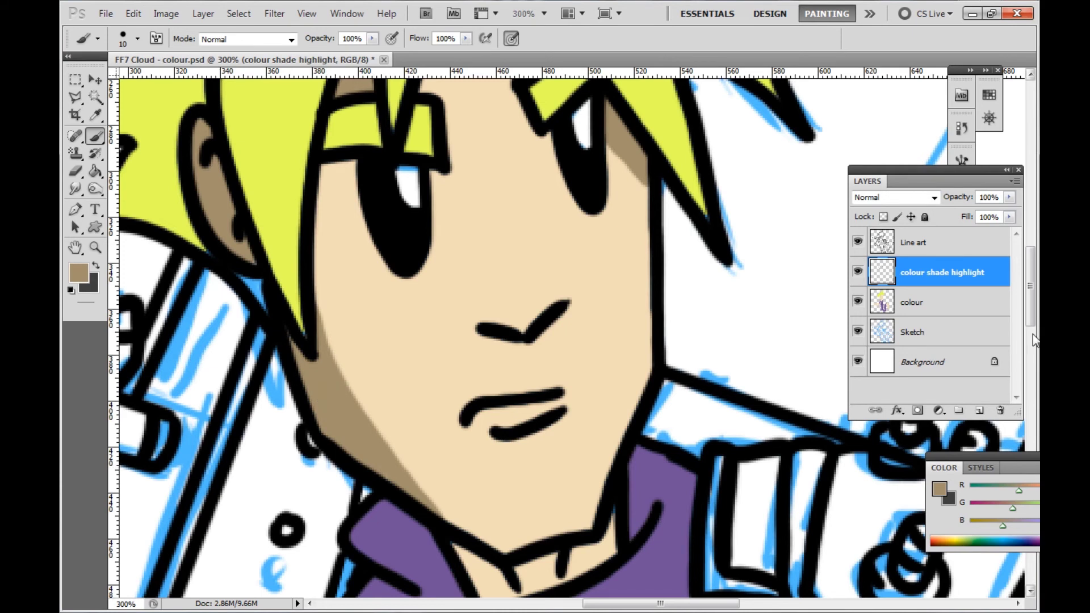
Fill the neck above the collar with shadow and shade the underside of the chin along a curved edge
{"action": "scroll", "coordinate": [1031, 335], "scroll_direction": "down", "scroll_amount": 3}
{"action": "mouse_move", "coordinate": [560, 455]}
{"action": "left_mouse_down"}
{"action": "mouse_move", "coordinate": [547, 486]}
{"action": "mouse_move", "coordinate": [480, 485]}
{"action": "mouse_move", "coordinate": [486, 502]}
{"action": "mouse_move", "coordinate": [507, 502]}
{"action": "mouse_move", "coordinate": [458, 462]}
{"action": "mouse_move", "coordinate": [562, 440]}
{"action": "mouse_move", "coordinate": [577, 463]}
{"action": "mouse_move", "coordinate": [581, 451]}
{"action": "mouse_move", "coordinate": [560, 480]}
{"action": "mouse_move", "coordinate": [604, 427]}
{"action": "mouse_move", "coordinate": [607, 453]}
{"action": "left_mouse_up"}
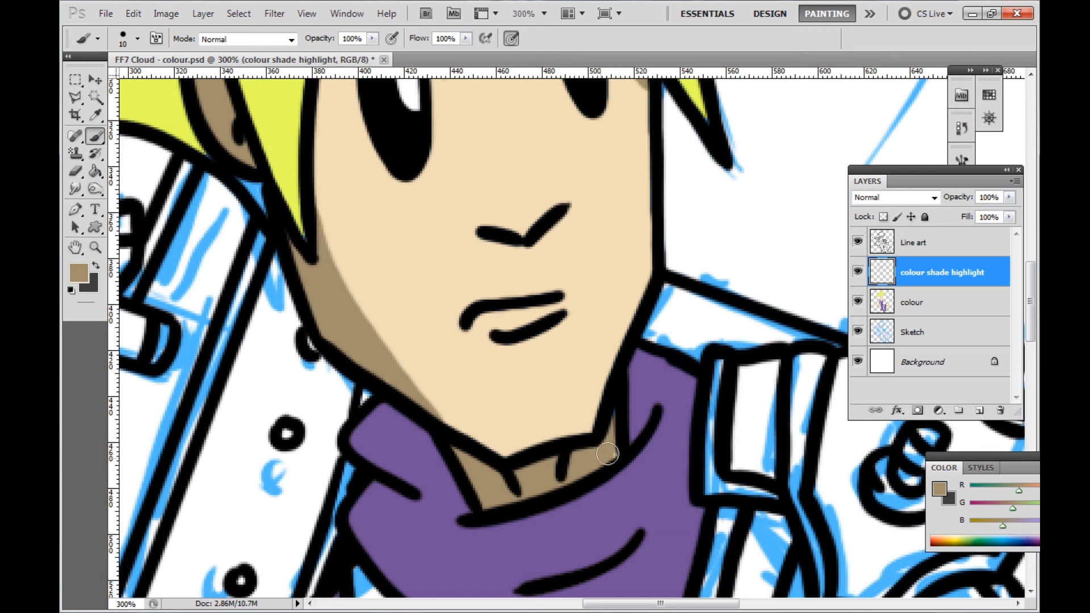
{"action": "mouse_move", "coordinate": [619, 369]}
{"action": "left_mouse_down"}
{"action": "mouse_move", "coordinate": [492, 407]}
{"action": "mouse_move", "coordinate": [401, 390]}
{"action": "left_mouse_up"}
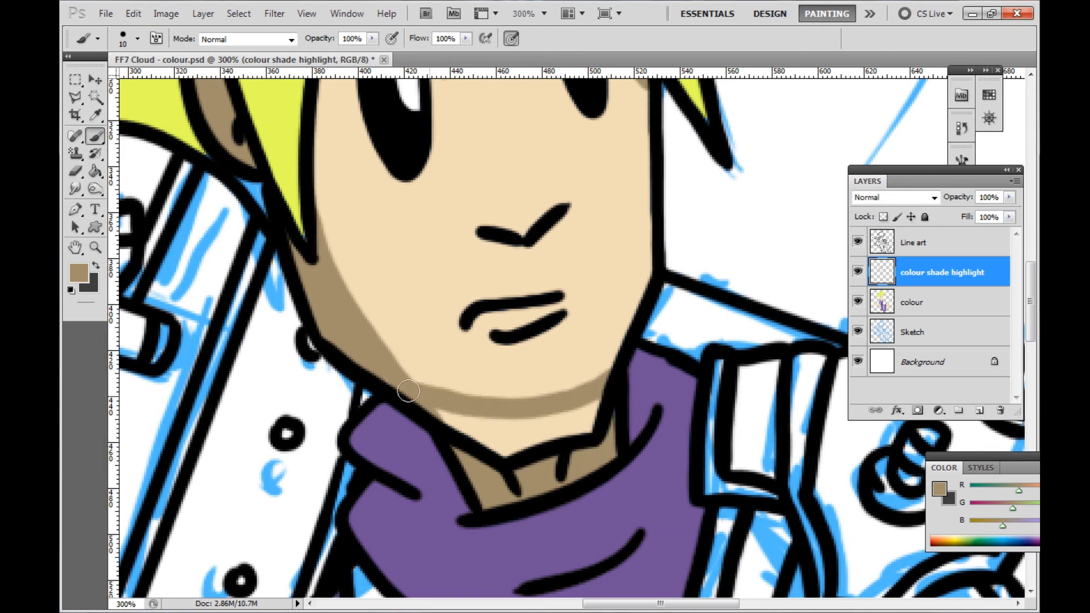
{"action": "mouse_move", "coordinate": [505, 436]}
{"action": "left_mouse_down"}
{"action": "mouse_move", "coordinate": [463, 423]}
{"action": "mouse_move", "coordinate": [523, 449]}
{"action": "mouse_move", "coordinate": [594, 412]}
{"action": "mouse_move", "coordinate": [591, 400]}
{"action": "left_mouse_up"}
Widen the shadow along the side of the face and extend it up to the eyebrow beside the near eye
{"action": "left_click_drag", "start_coordinate": [309, 170], "coordinate": [417, 395]}
{"action": "left_click_drag", "start_coordinate": [1031, 304], "coordinate": [1031, 276]}
{"action": "mouse_move", "coordinate": [355, 238]}
{"action": "left_mouse_down"}
{"action": "mouse_move", "coordinate": [311, 383]}
{"action": "mouse_move", "coordinate": [321, 255]}
{"action": "mouse_move", "coordinate": [336, 237]}
{"action": "mouse_move", "coordinate": [364, 232]}
{"action": "left_mouse_up"}
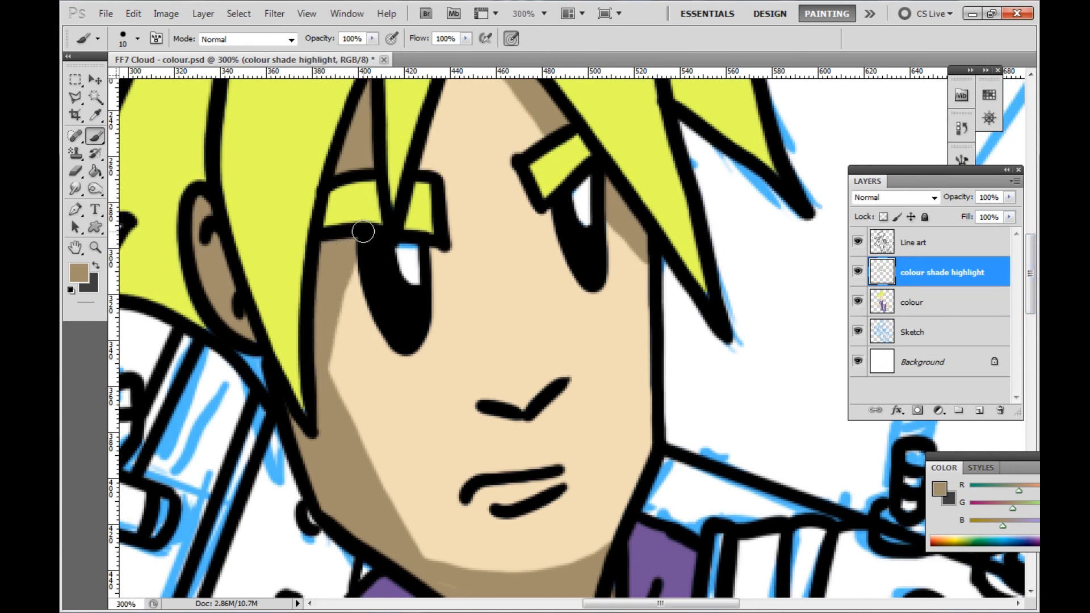
Paint shadows under the nose and lower lip, along the side of the nose bridge and beneath both eyes
{"action": "left_click_drag", "start_coordinate": [1031, 274], "coordinate": [1031, 286]}
{"action": "mouse_move", "coordinate": [563, 310]}
{"action": "left_mouse_down"}
{"action": "mouse_move", "coordinate": [533, 348]}
{"action": "mouse_move", "coordinate": [480, 333]}
{"action": "left_mouse_up"}
{"action": "left_click_drag", "start_coordinate": [560, 418], "coordinate": [512, 442]}
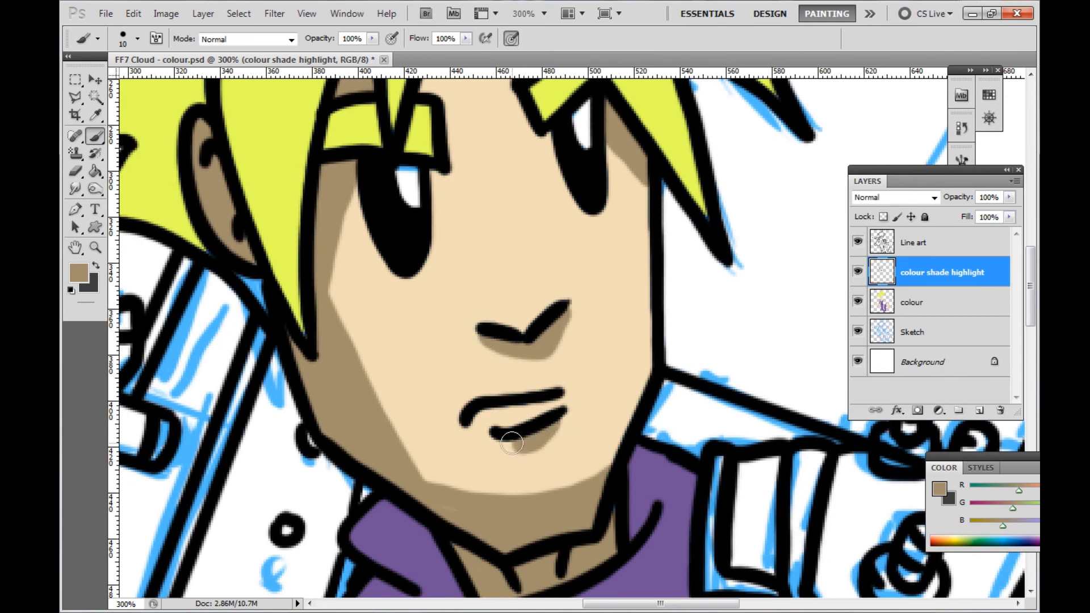
{"action": "mouse_move", "coordinate": [480, 180]}
{"action": "left_mouse_down"}
{"action": "mouse_move", "coordinate": [487, 336]}
{"action": "mouse_move", "coordinate": [467, 319]}
{"action": "mouse_move", "coordinate": [478, 178]}
{"action": "left_mouse_up"}
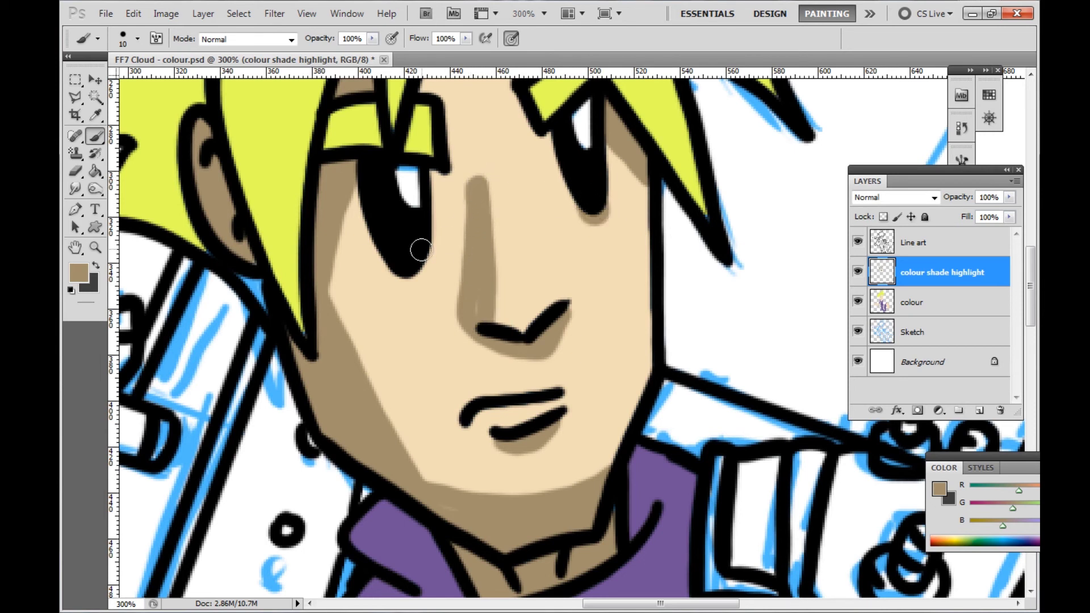
{"action": "left_click_drag", "start_coordinate": [419, 245], "coordinate": [391, 267]}
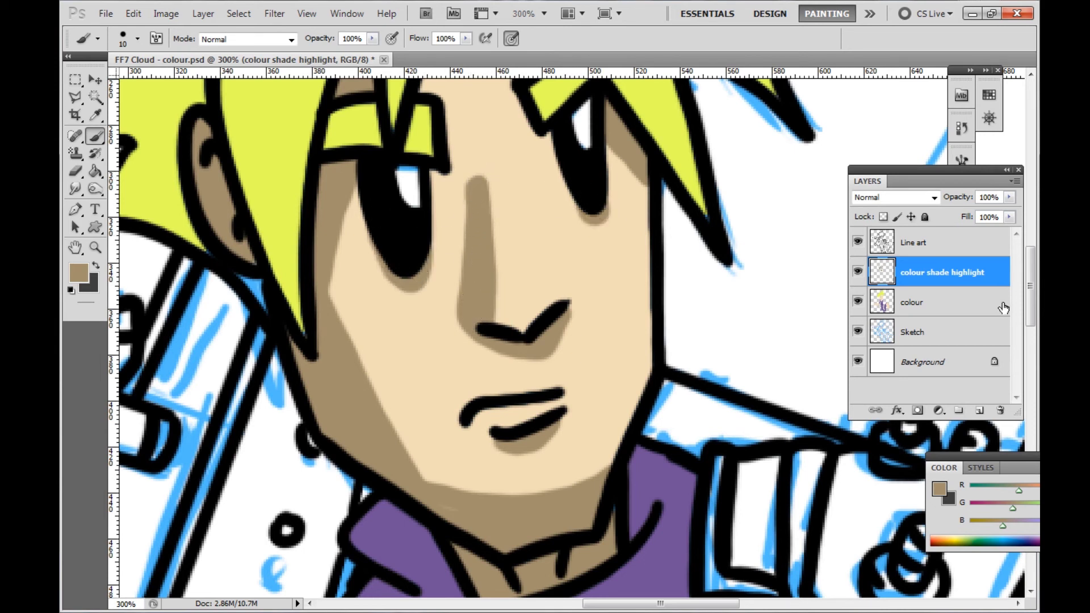
Examine the face shading at 100% and again close up around the eyes and nose
{"action": "left_click_drag", "start_coordinate": [1030, 307], "coordinate": [1036, 277]}
{"action": "key", "text": "ctrl+minus"}
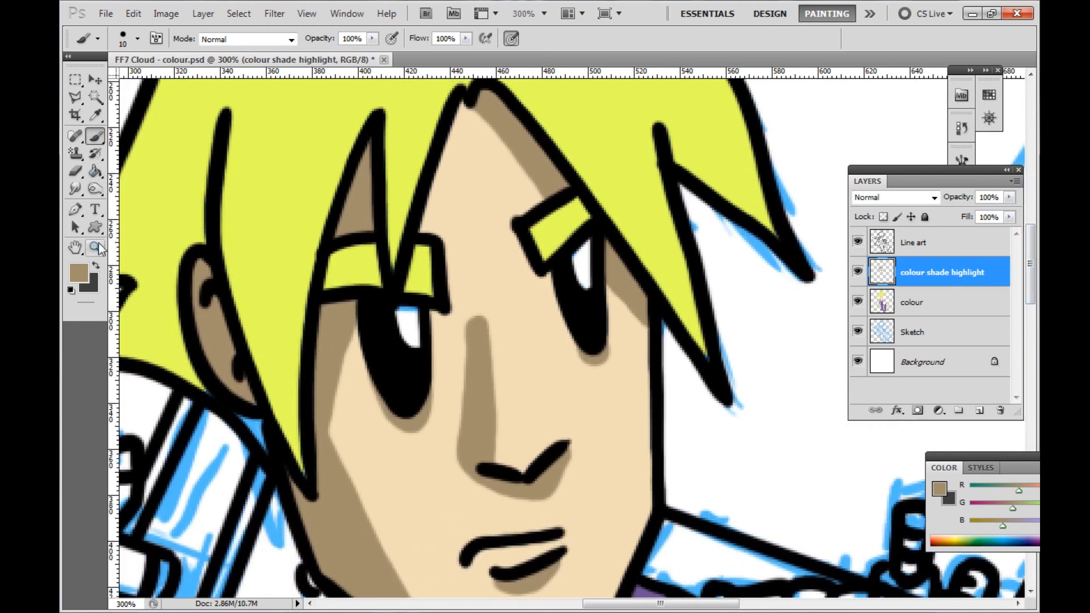
{"action": "double_click", "coordinate": [95, 248]}
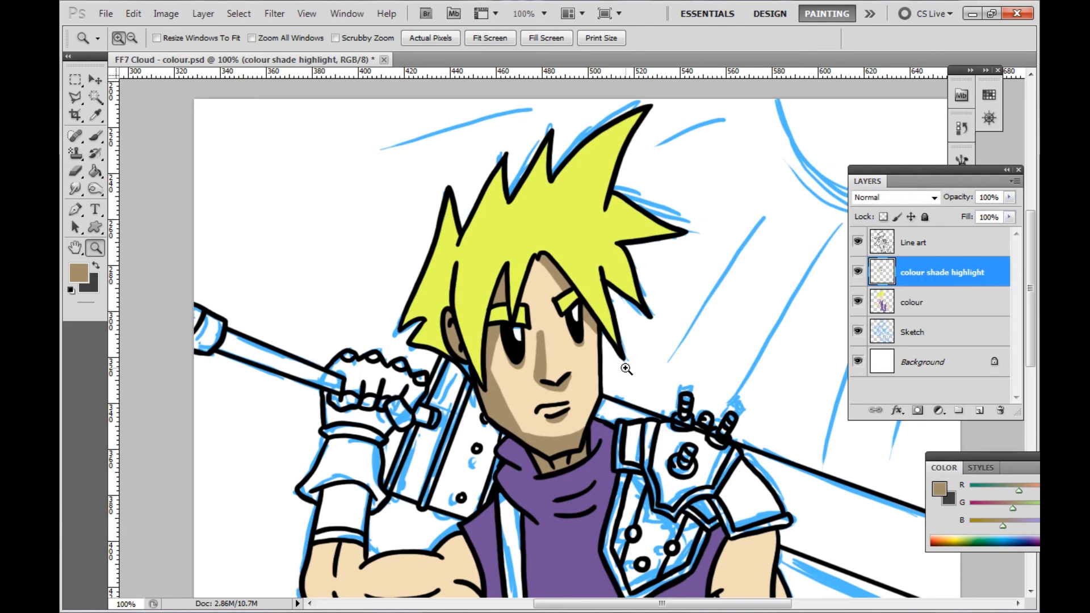
{"action": "right_click", "coordinate": [513, 342]}
{"action": "key", "text": "Escape"}
{"action": "left_click", "coordinate": [585, 347]}
{"action": "left_click", "coordinate": [585, 347]}
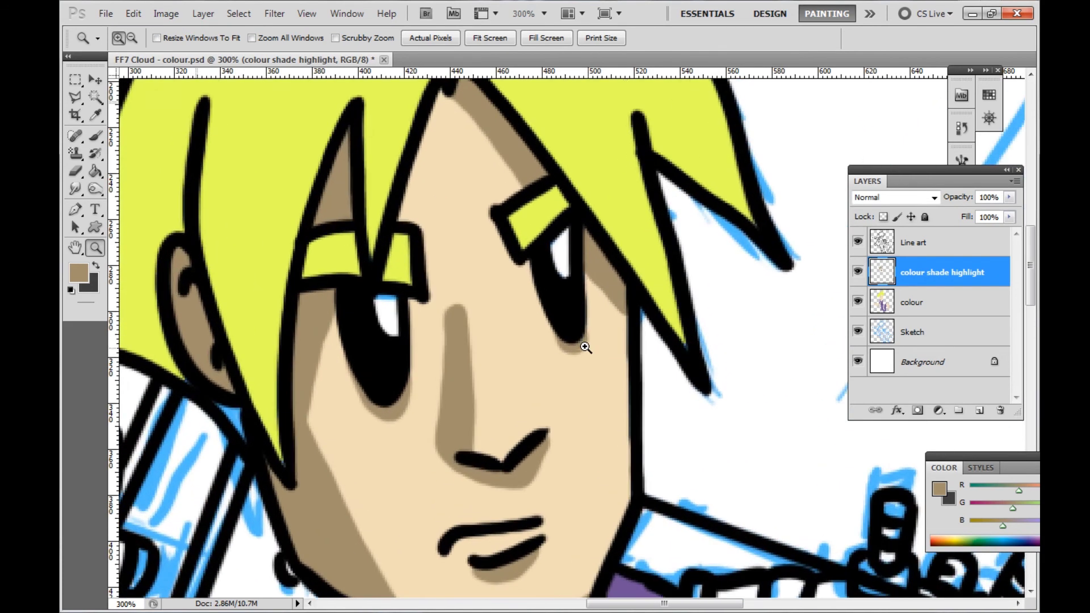
Make the flat colour layer active and review the face shading within the whole figure
{"action": "left_click", "coordinate": [913, 309]}
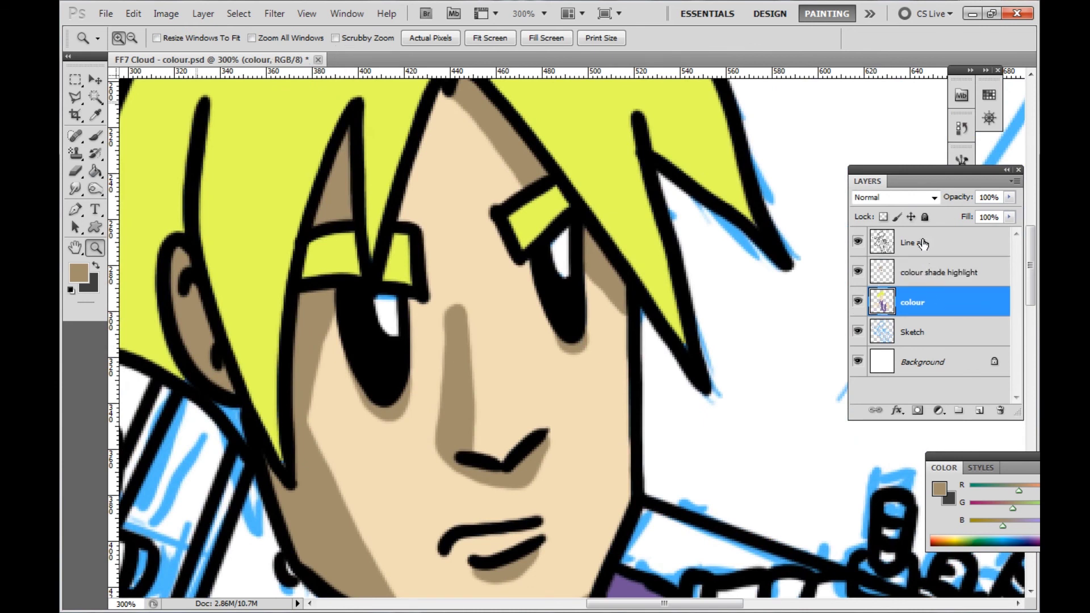
{"action": "scroll", "coordinate": [578, 329], "scroll_direction": "up", "scroll_amount": 3}
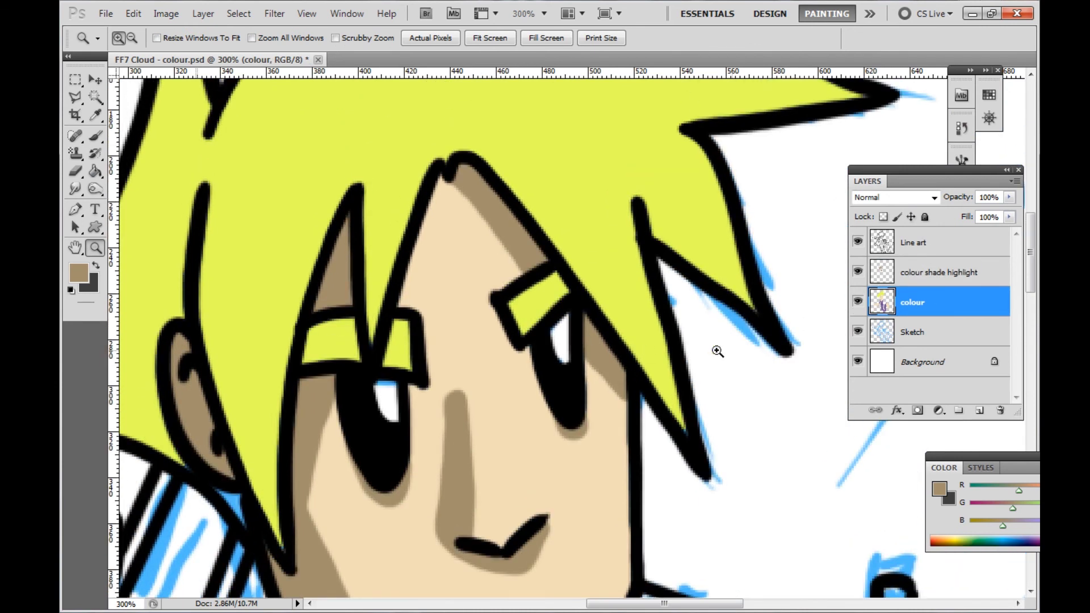
{"action": "left_click", "coordinate": [936, 282]}
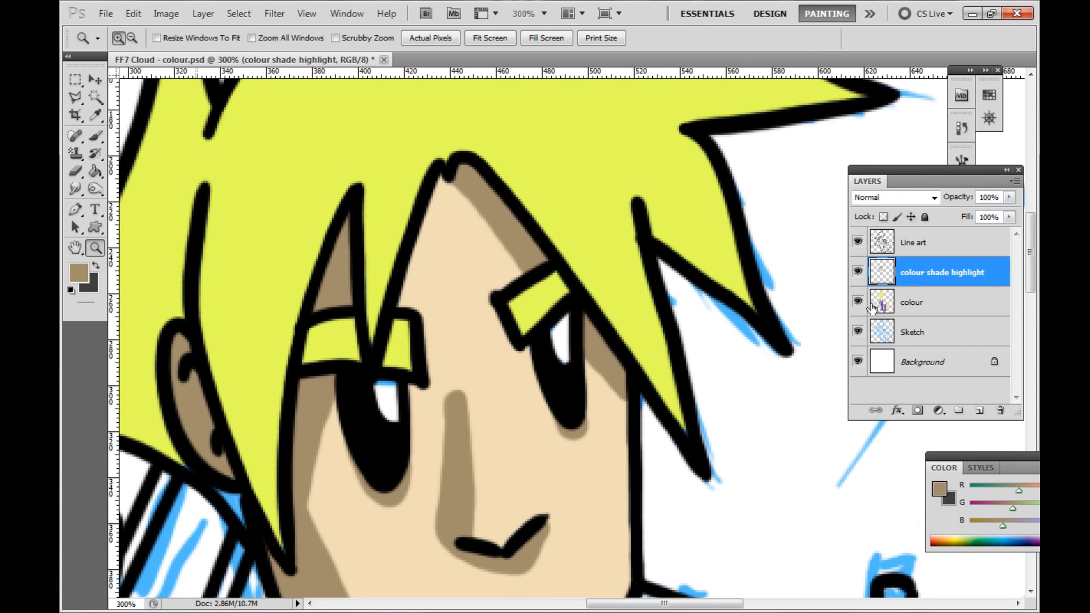
{"action": "left_click", "coordinate": [911, 309]}
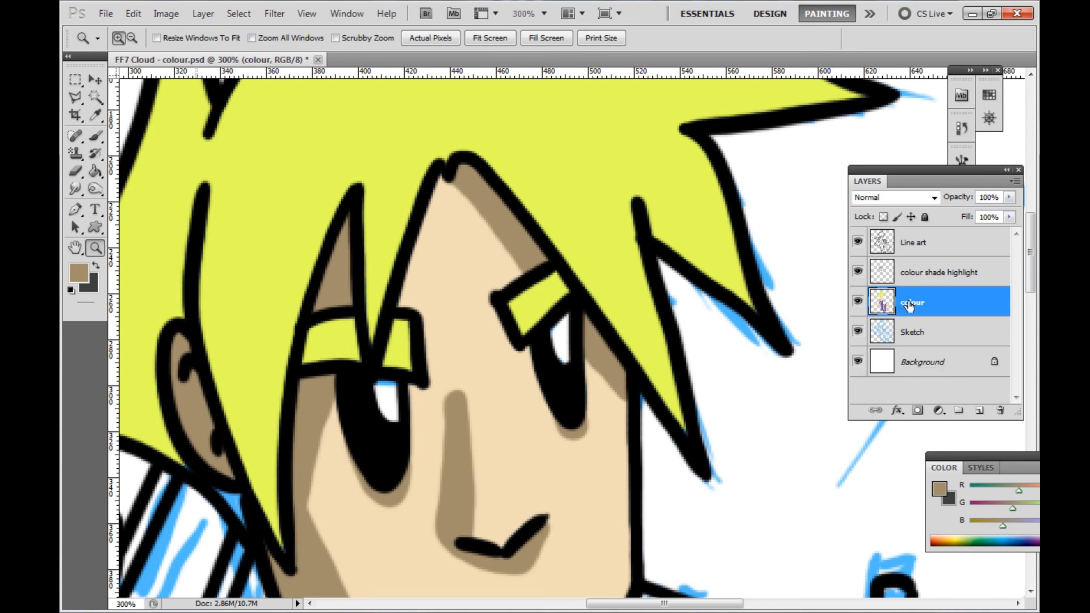
{"action": "left_click", "coordinate": [921, 283]}
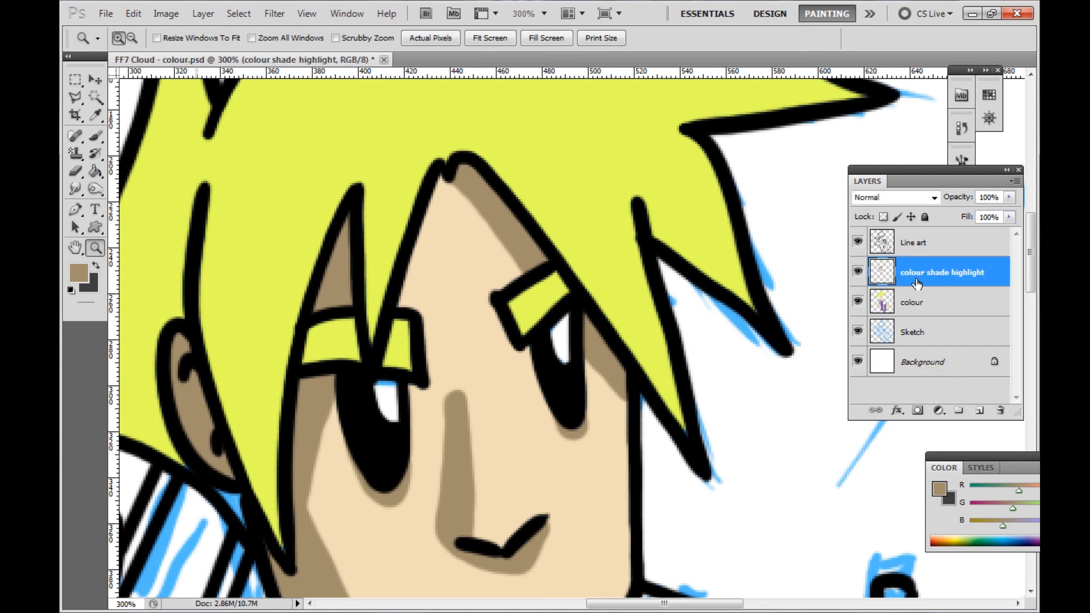
{"action": "left_click", "coordinate": [966, 314]}
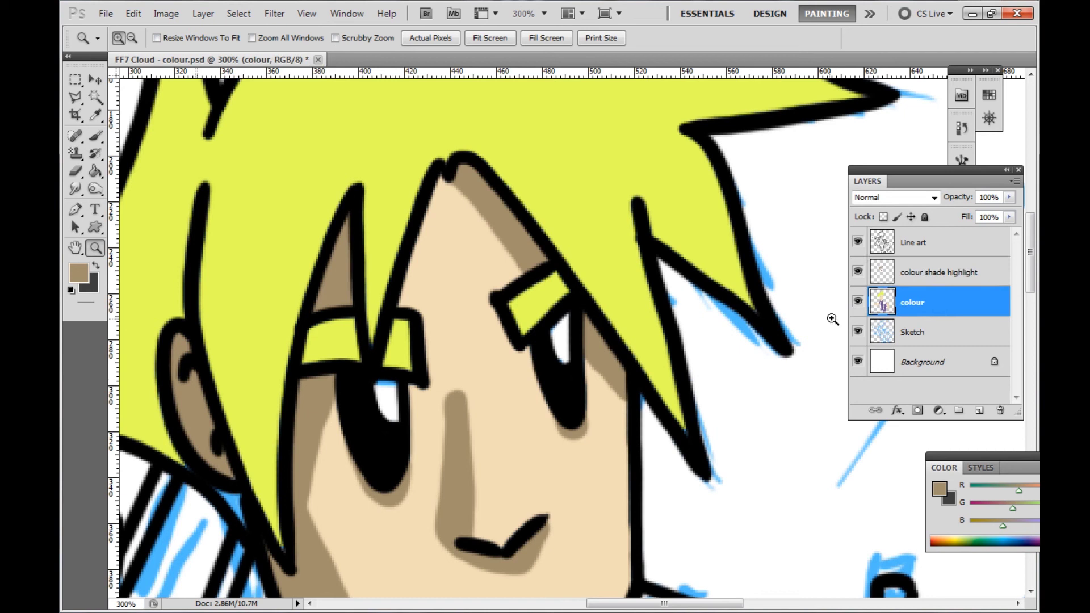
{"action": "right_click", "coordinate": [488, 278]}
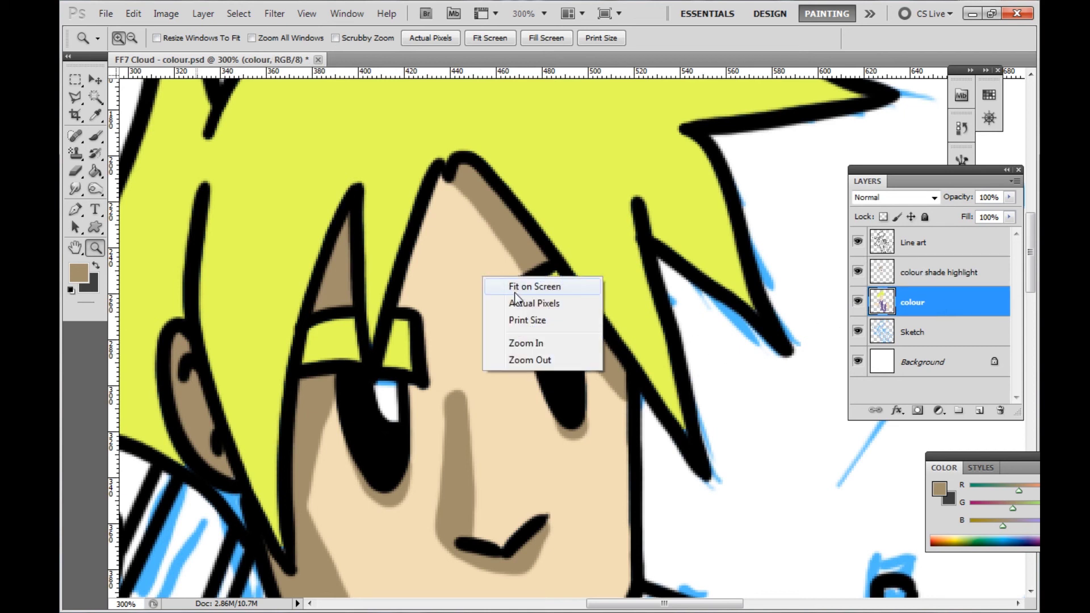
{"action": "left_click", "coordinate": [515, 291]}
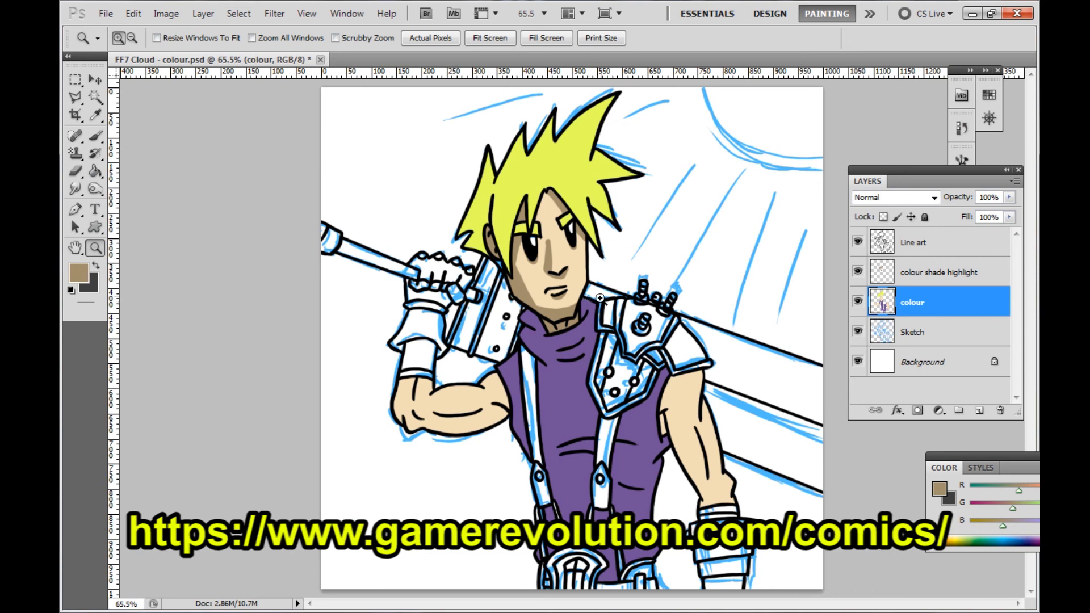
{"action": "left_click", "coordinate": [580, 231]}
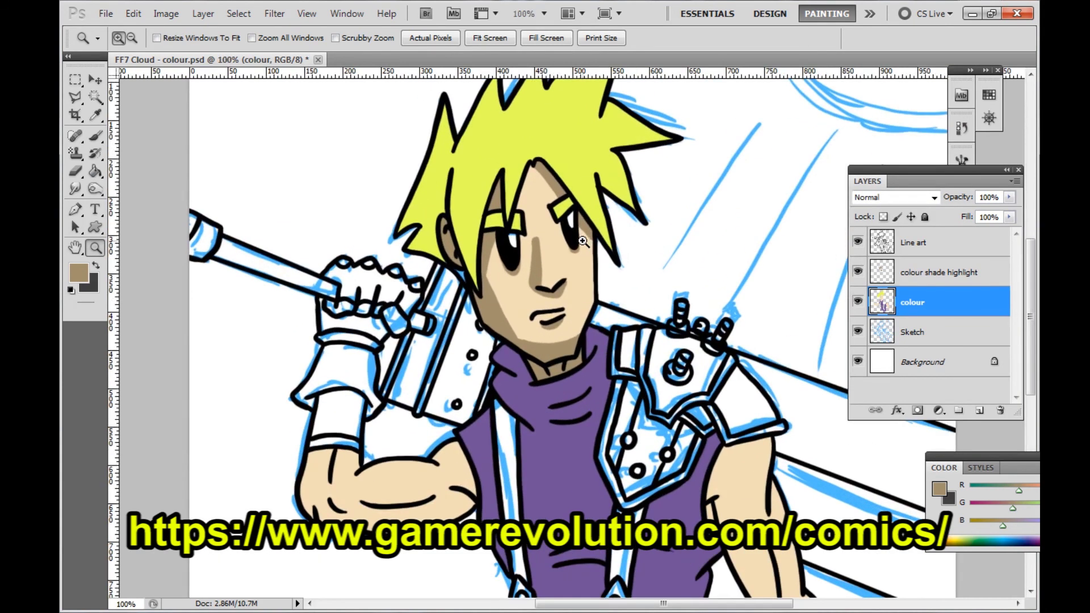